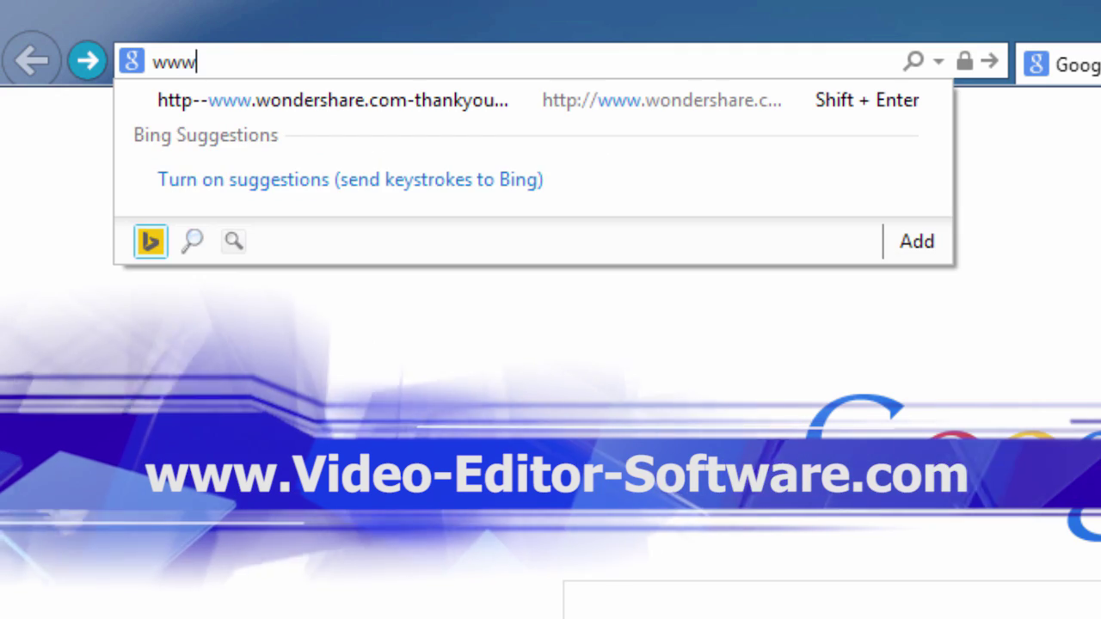
{"action": "type", "text": ".video"}
Load video-editor-software.com and go to its download page.
{"action": "key", "text": "End"}
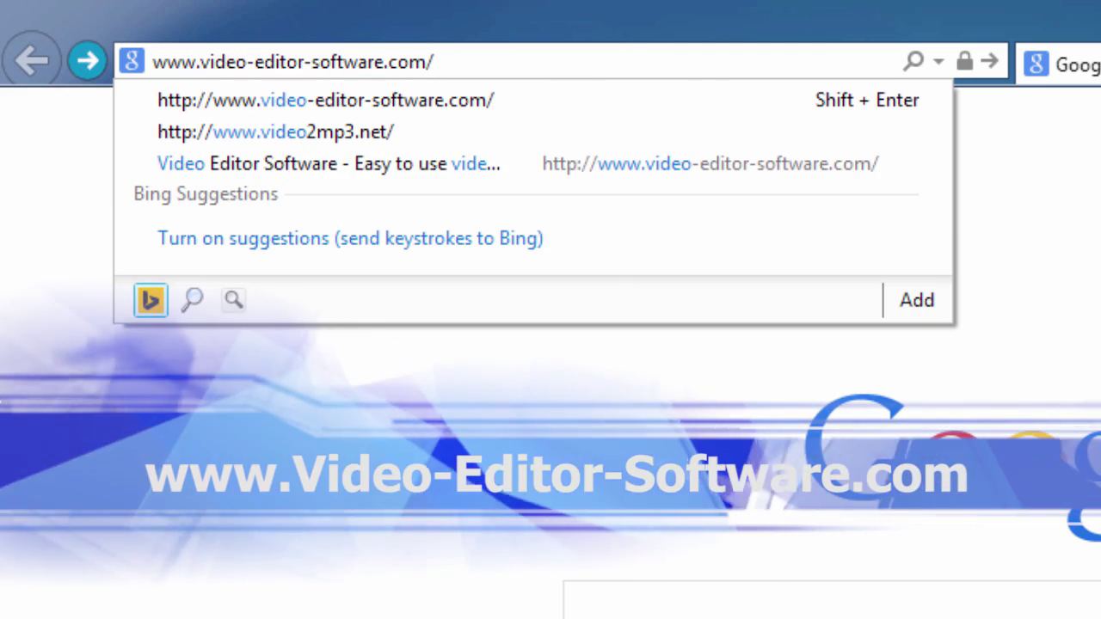
{"action": "key", "text": "Return"}
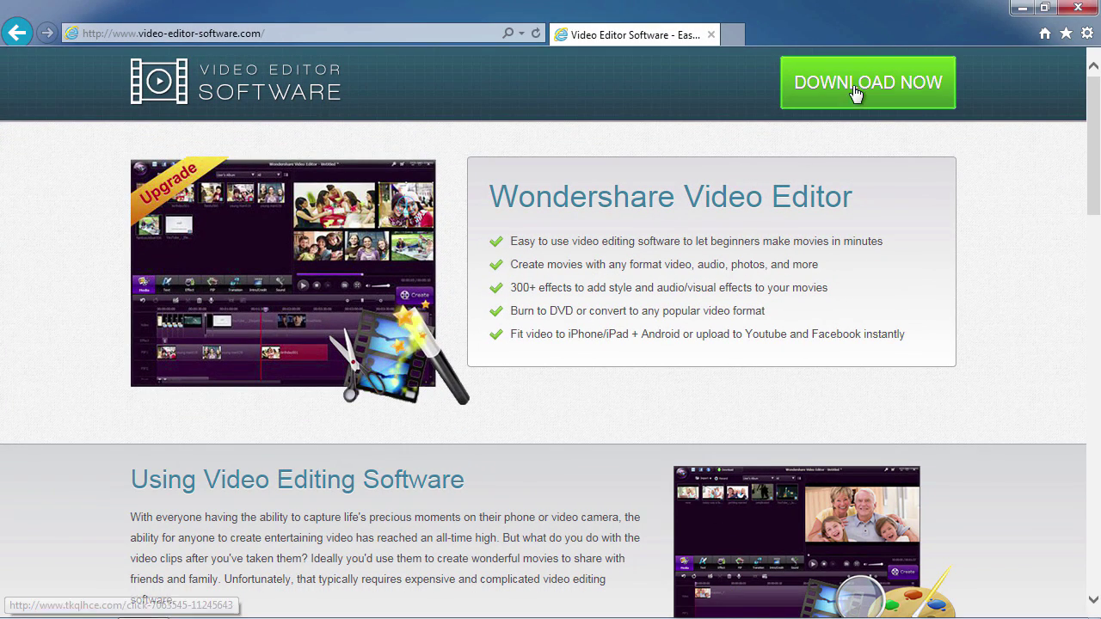
{"action": "left_click", "coordinate": [855, 81]}
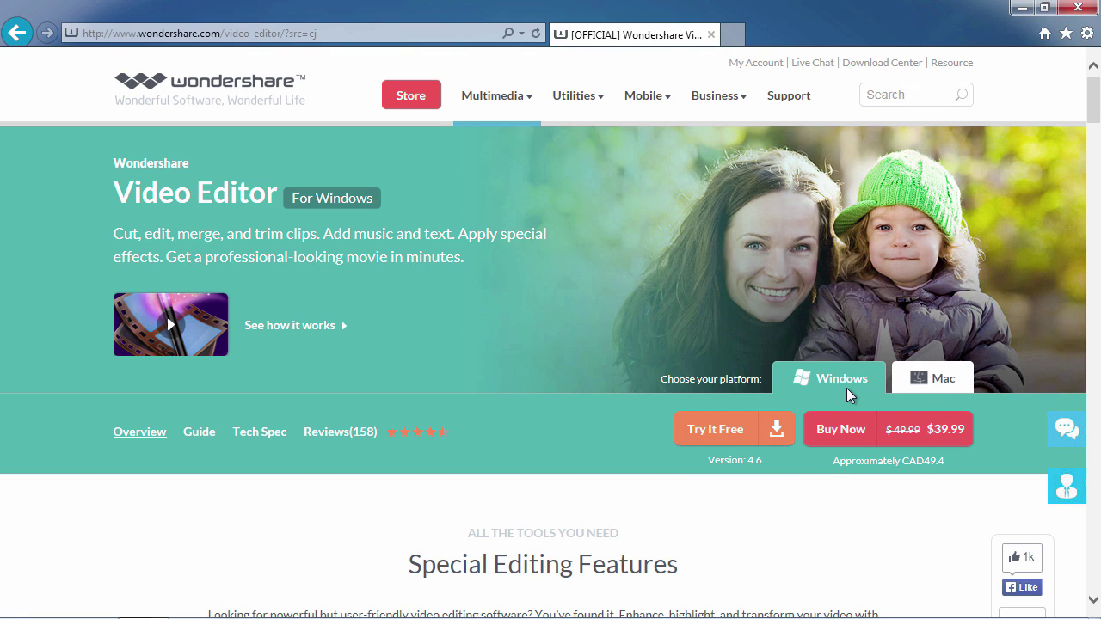
Start the free trial download and save the installer with Save as.
{"action": "left_click", "coordinate": [717, 431]}
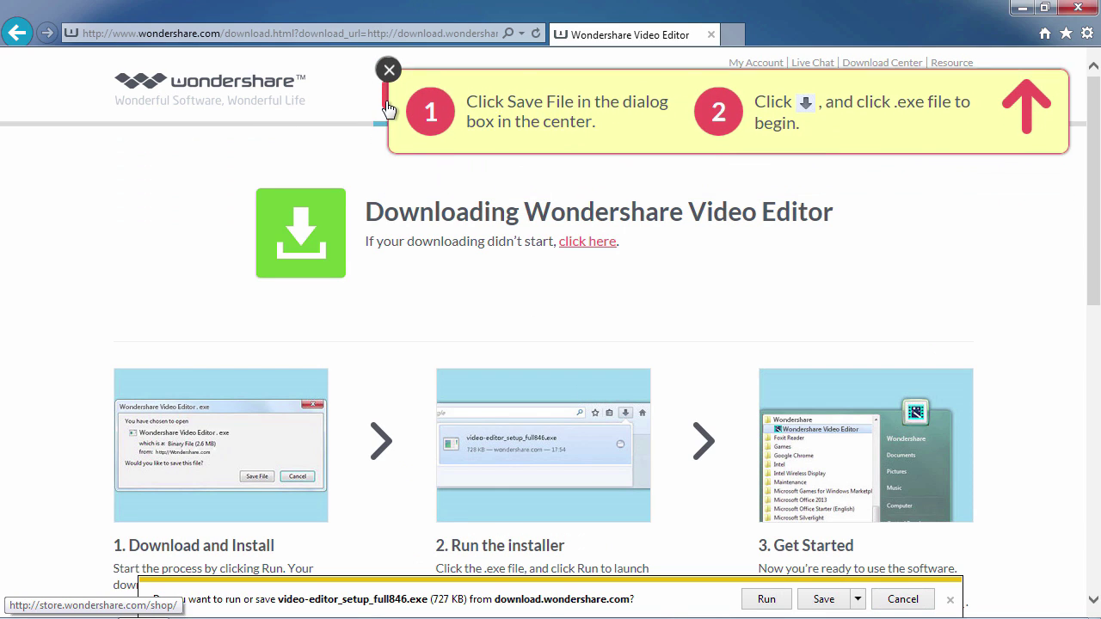
{"action": "left_click", "coordinate": [389, 69]}
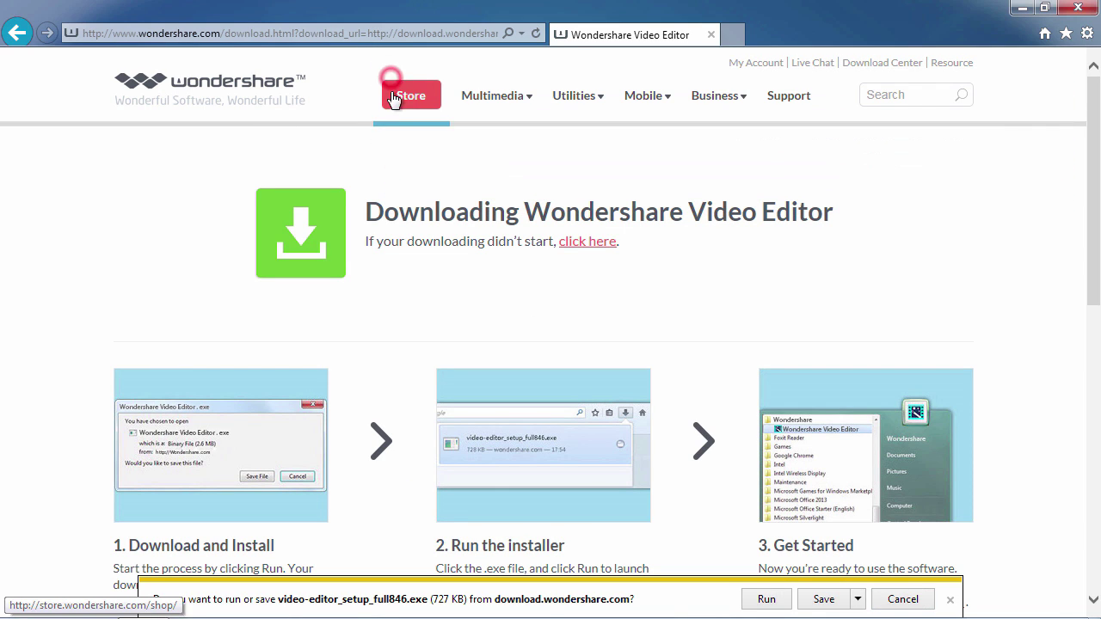
{"action": "left_click", "coordinate": [857, 607]}
{"action": "left_click", "coordinate": [910, 578]}
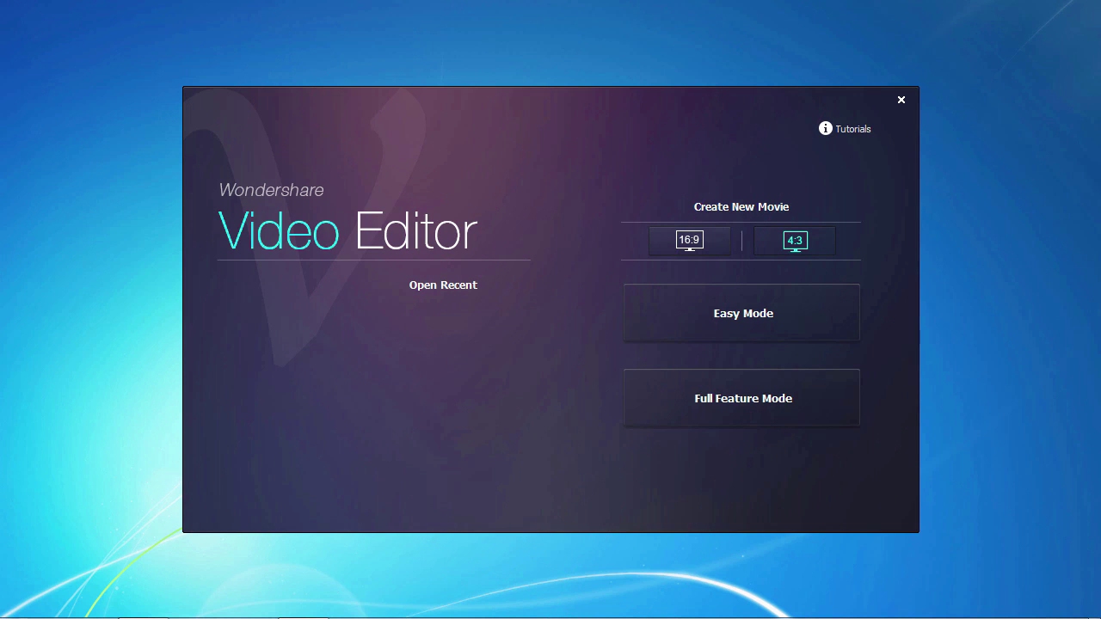
Pick the 4:3 aspect ratio for the new movie and enter Full Feature Mode.
{"action": "left_click", "coordinate": [689, 242]}
{"action": "left_click", "coordinate": [800, 245]}
{"action": "left_click", "coordinate": [699, 243]}
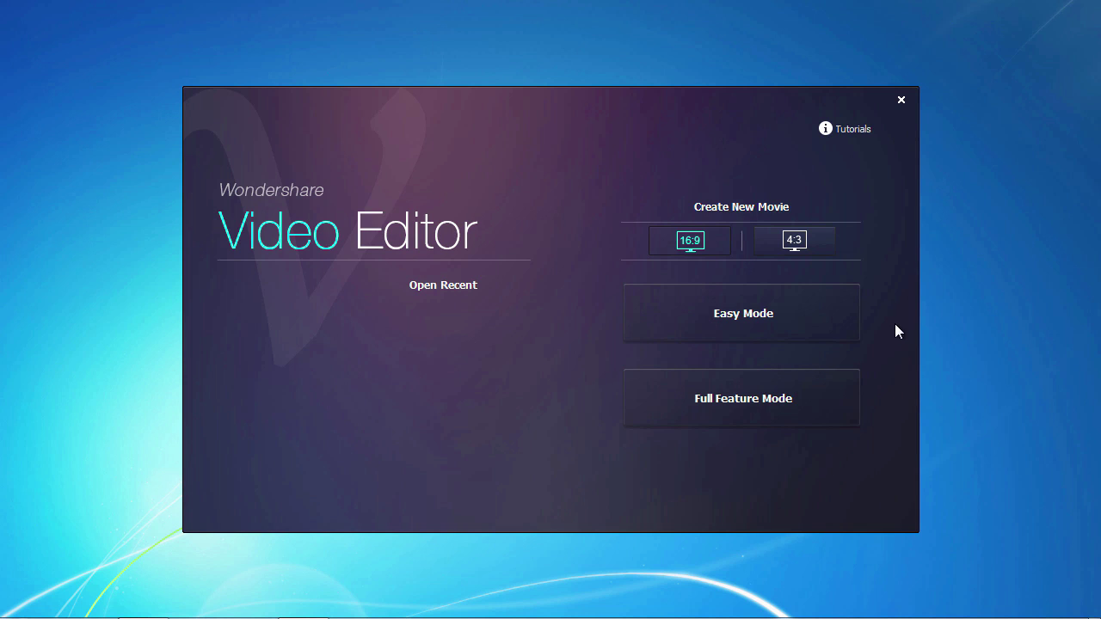
{"action": "left_click", "coordinate": [793, 242]}
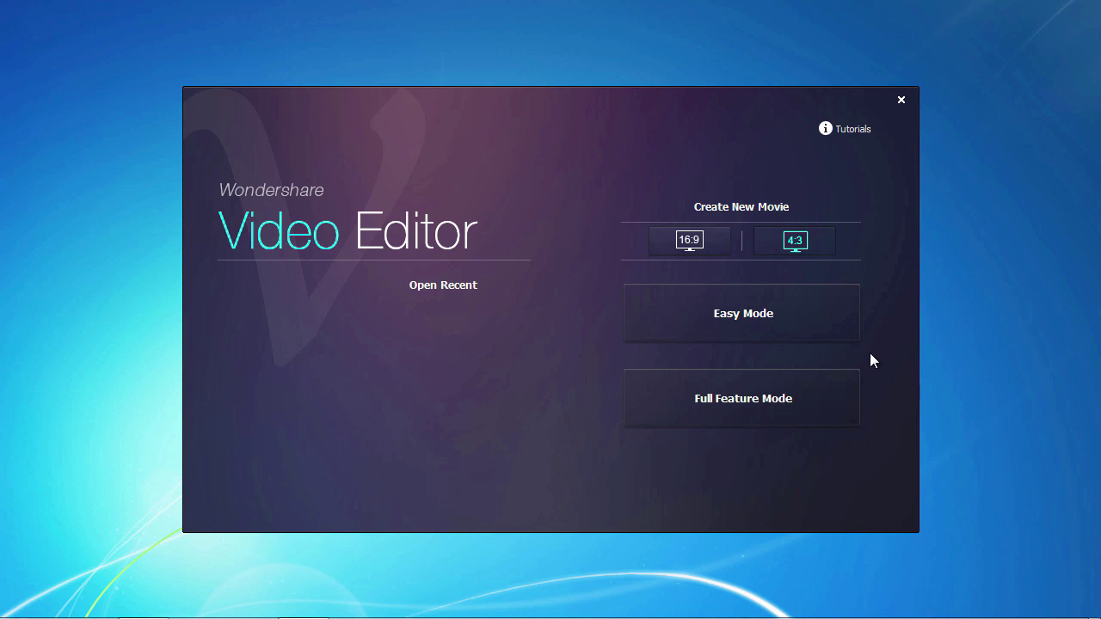
{"action": "left_click", "coordinate": [813, 396]}
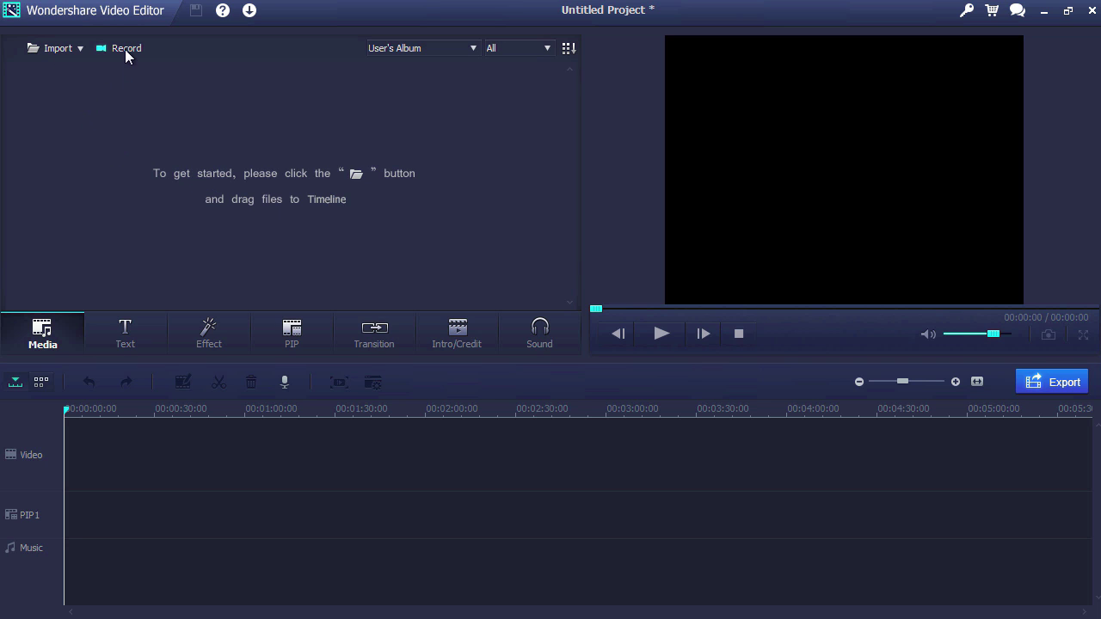
Import the cat and eagle videos from the Videos library.
{"action": "left_click", "coordinate": [57, 50]}
{"action": "left_click", "coordinate": [329, 370]}
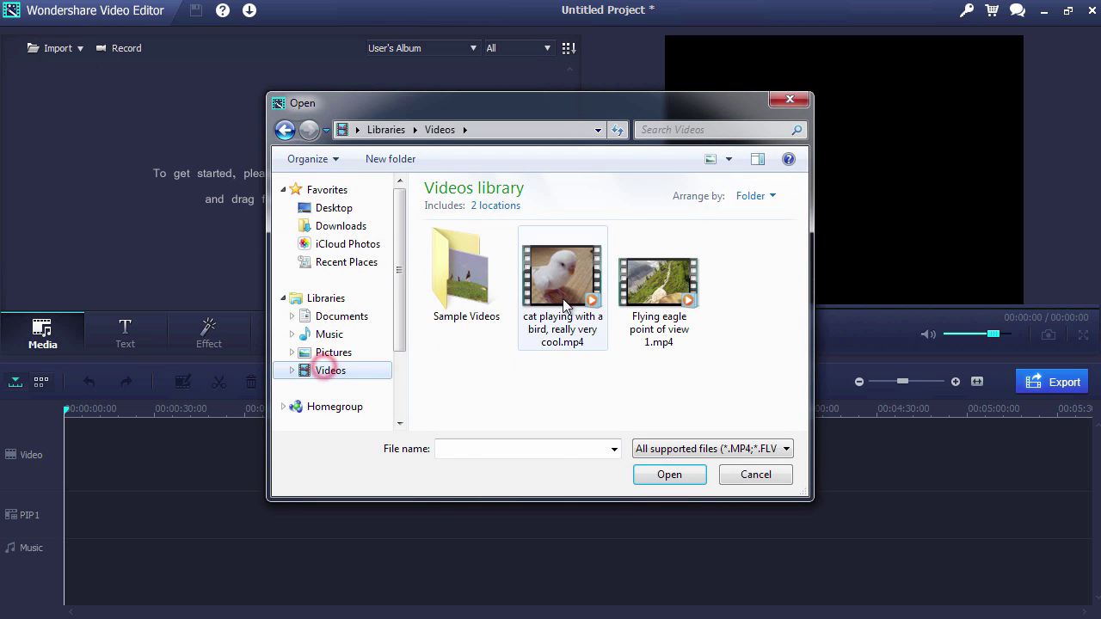
{"action": "left_click", "coordinate": [562, 299]}
{"action": "left_click", "coordinate": [662, 283], "text": "ctrl"}
{"action": "left_click", "coordinate": [659, 471]}
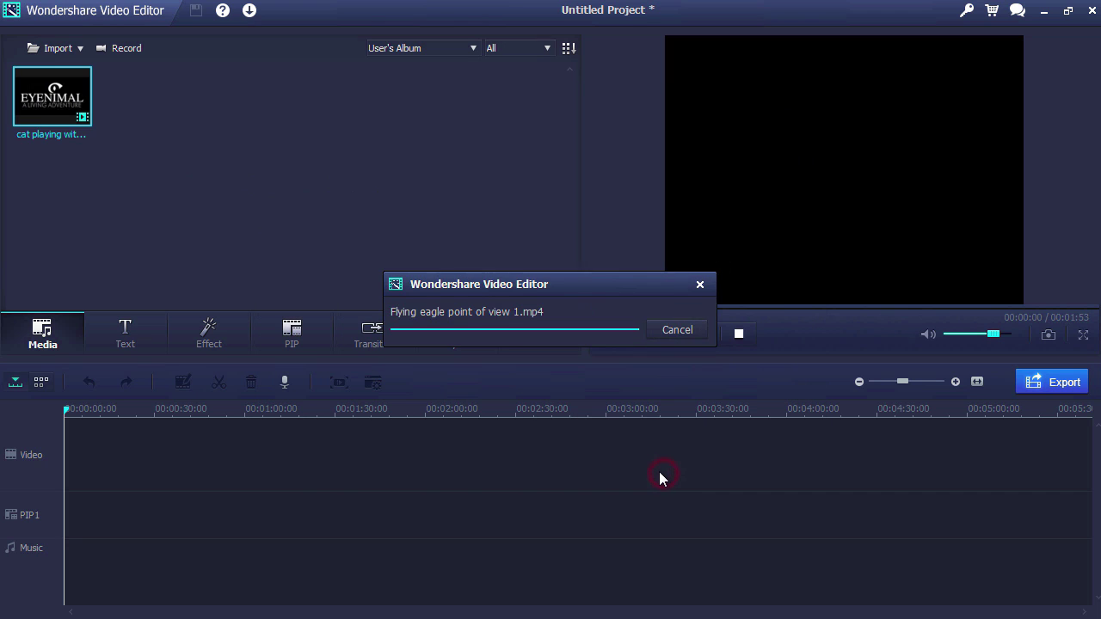
Preview the eagle clip in the player.
{"action": "left_click", "coordinate": [368, 216]}
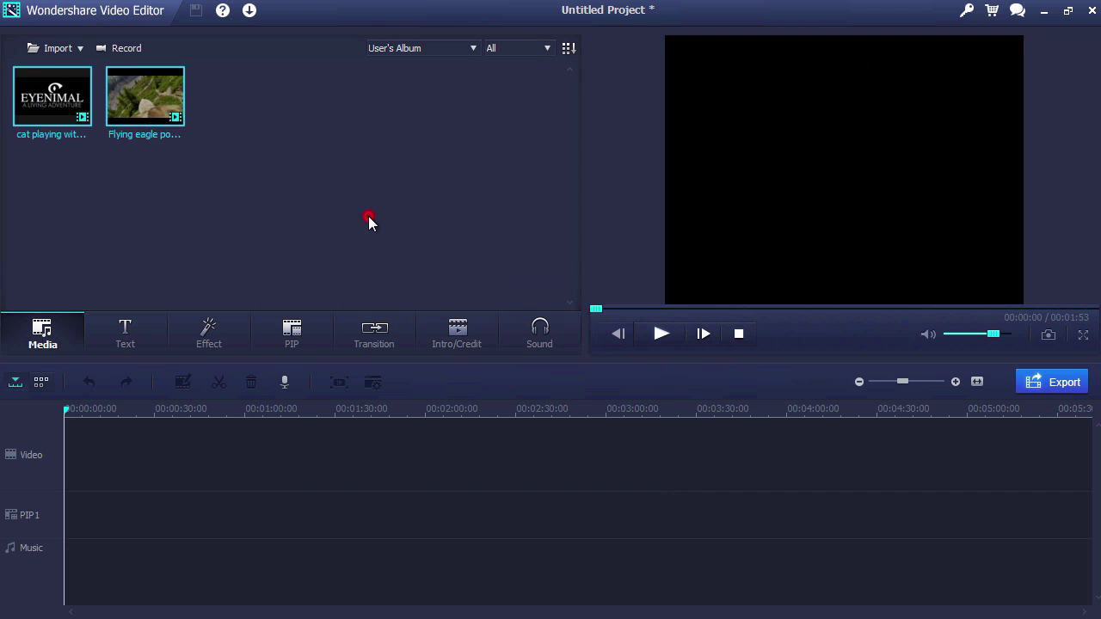
{"action": "left_click", "coordinate": [164, 113]}
{"action": "left_click", "coordinate": [659, 334]}
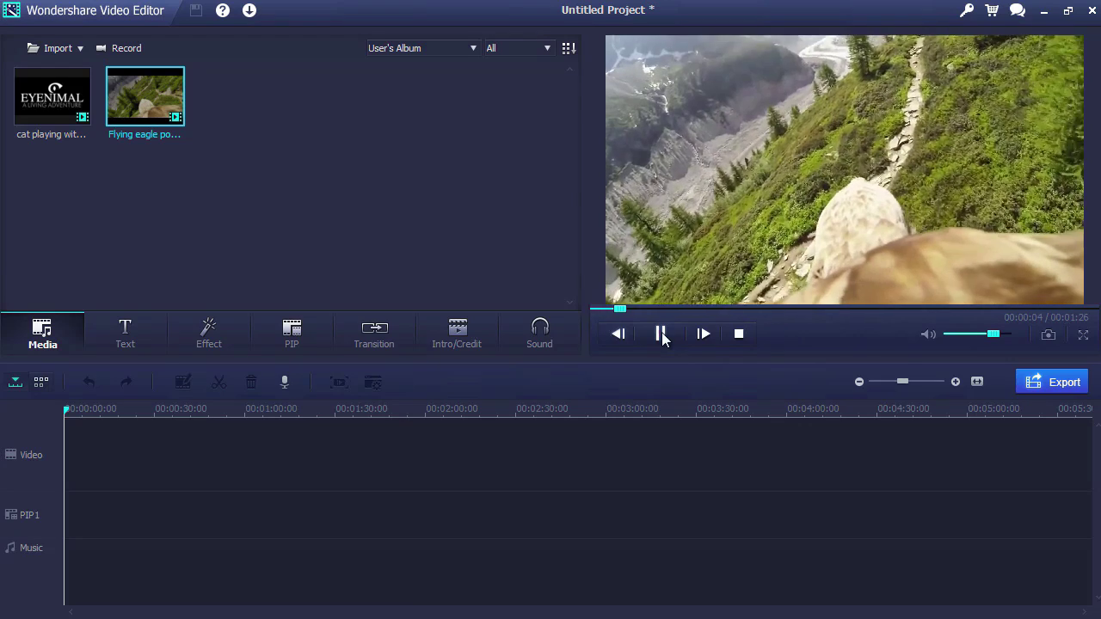
{"action": "left_click", "coordinate": [661, 334]}
{"action": "left_click", "coordinate": [363, 235]}
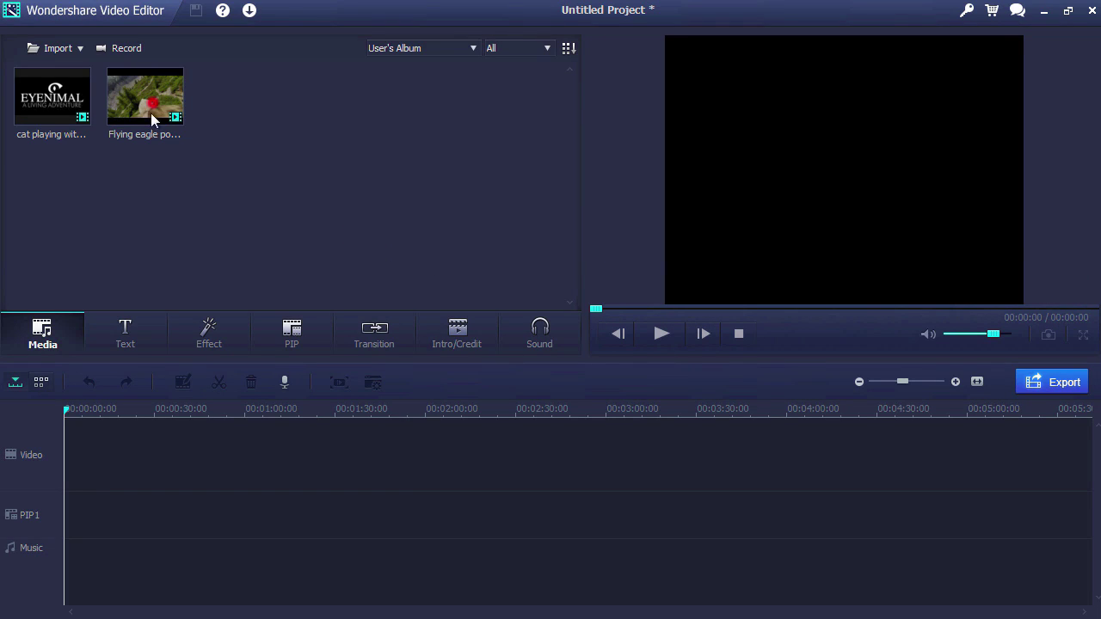
Place the eagle clip then the cat clip on the video track, and select the eagle clip.
{"action": "left_click_drag", "start_coordinate": [150, 113], "coordinate": [88, 455]}
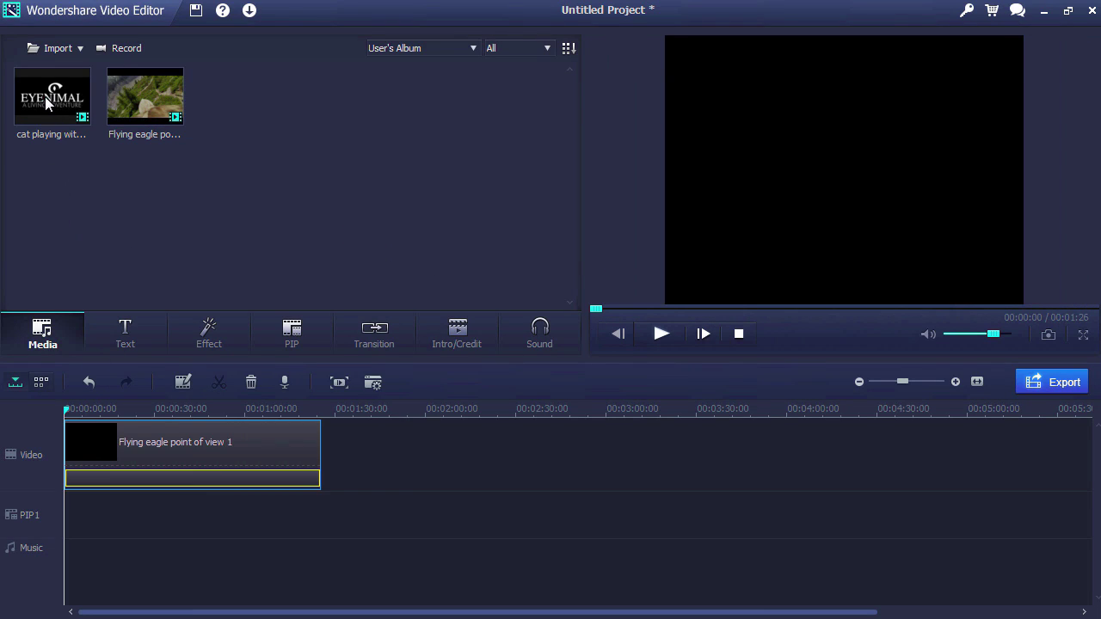
{"action": "left_click_drag", "start_coordinate": [45, 97], "coordinate": [346, 479]}
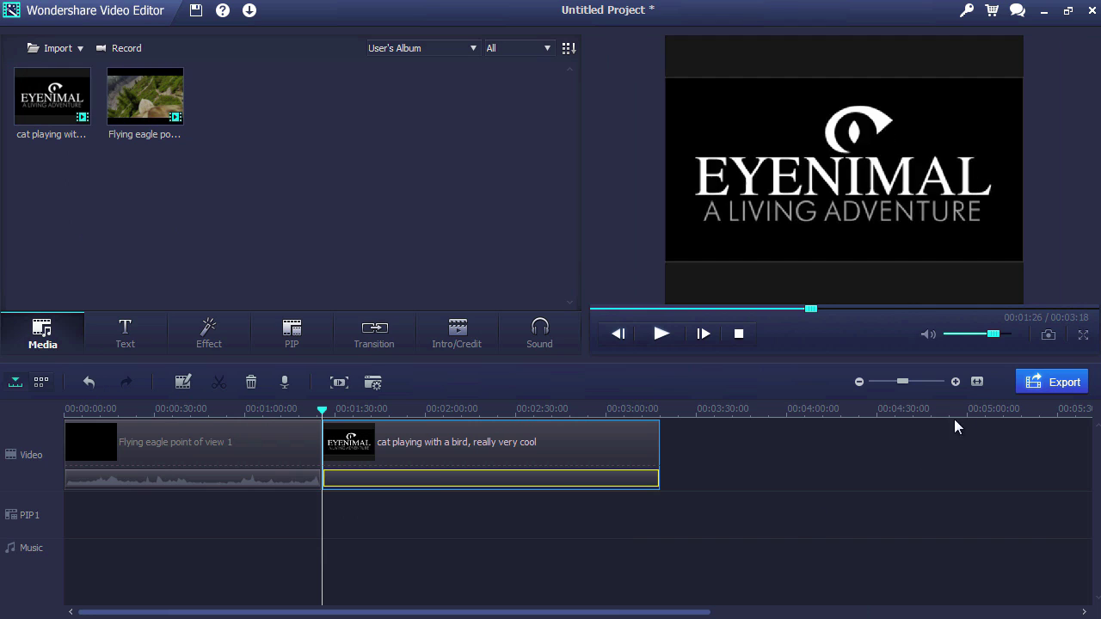
{"action": "left_click", "coordinate": [976, 382]}
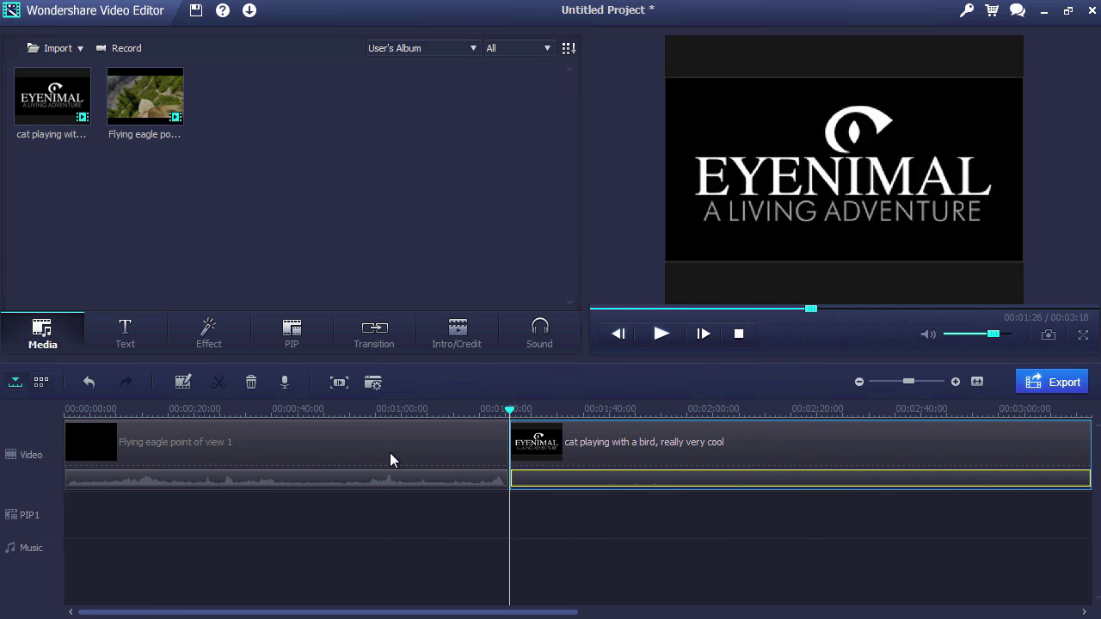
{"action": "left_click", "coordinate": [393, 411]}
{"action": "left_click", "coordinate": [414, 441]}
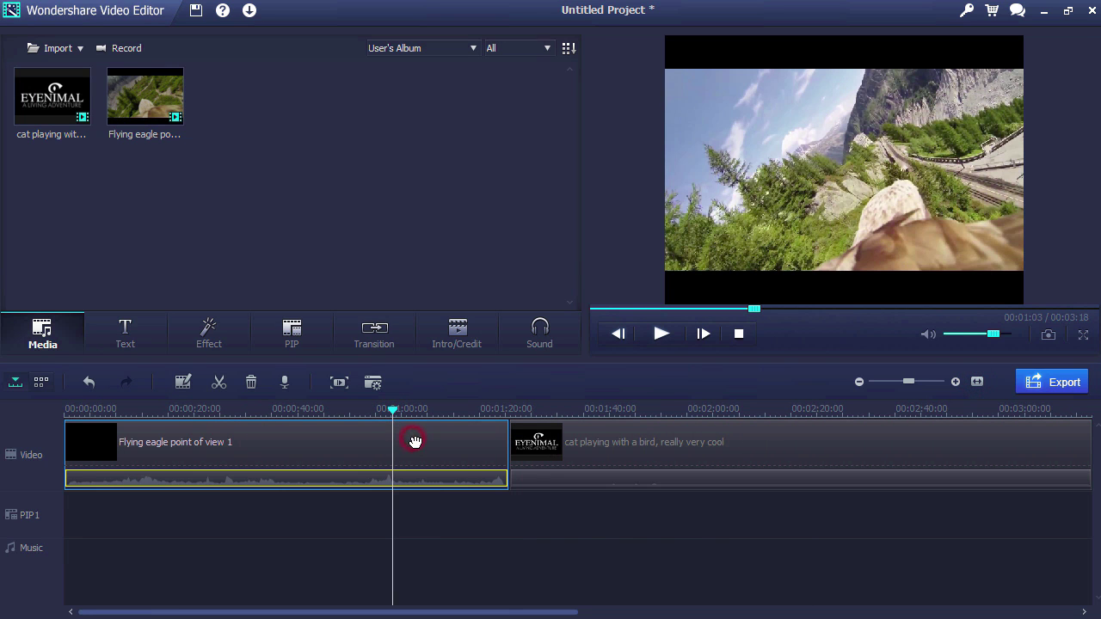
{"action": "left_click", "coordinate": [182, 382]}
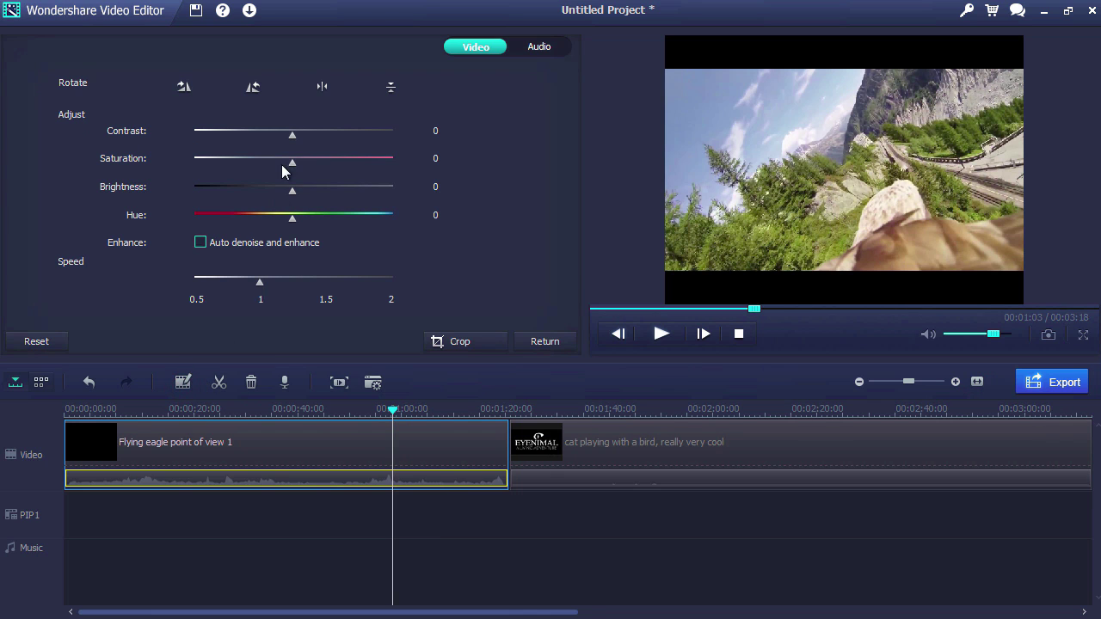
Set the eagle clip to contrast 5, brightness -6 and hue -30, keeping speed at 1x.
{"action": "left_click_drag", "start_coordinate": [293, 136], "coordinate": [298, 136]}
{"action": "left_click_drag", "start_coordinate": [293, 192], "coordinate": [263, 222]}
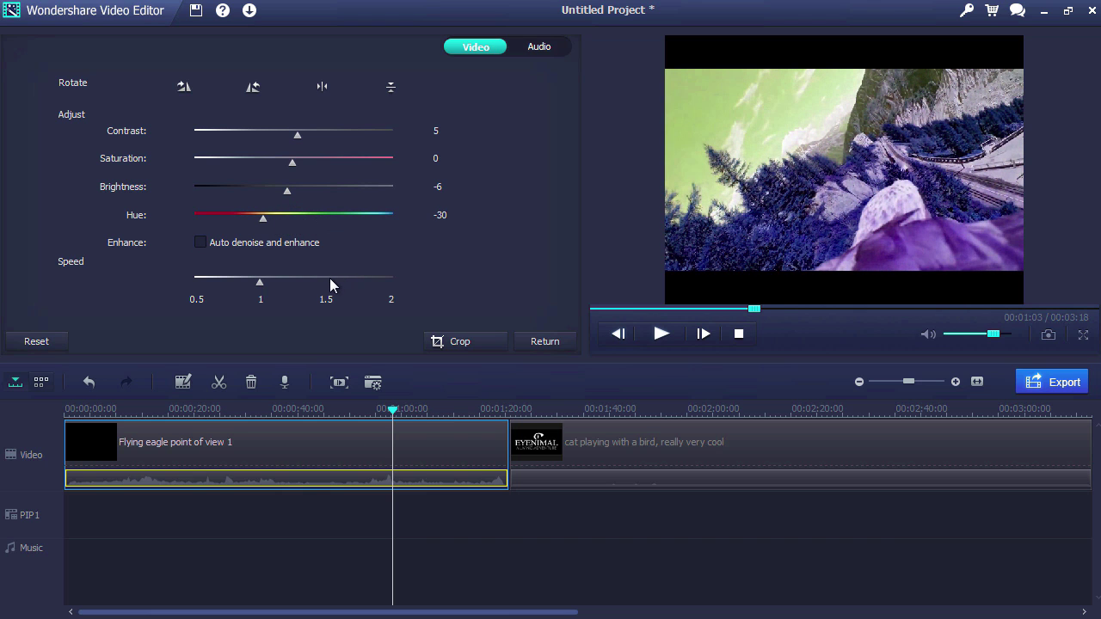
{"action": "left_click", "coordinate": [326, 280]}
{"action": "left_click", "coordinate": [388, 278]}
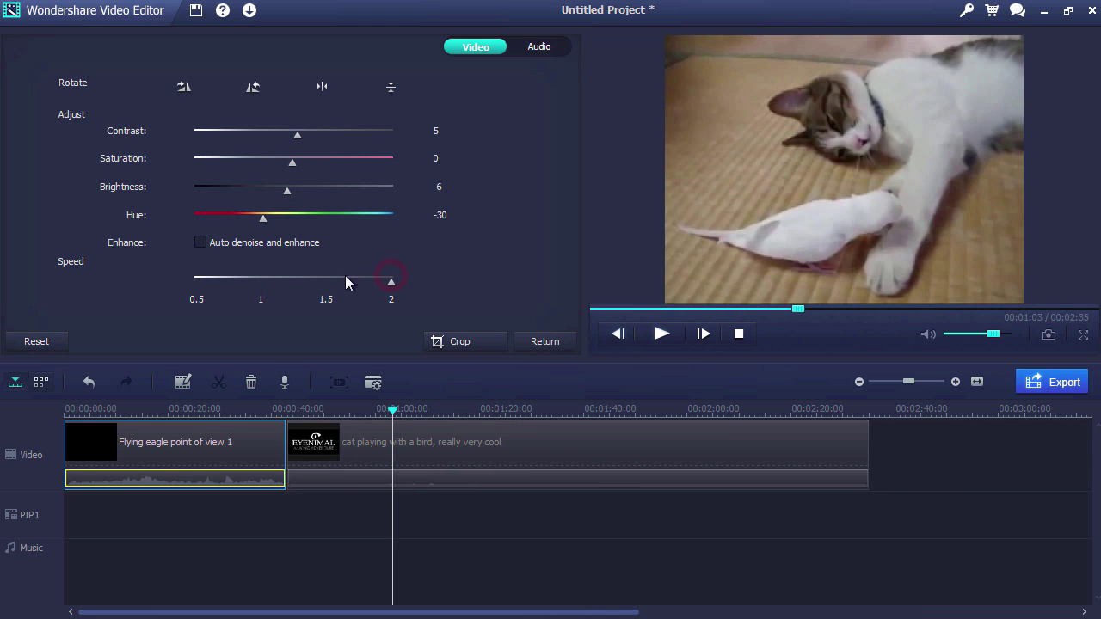
{"action": "left_click", "coordinate": [324, 277]}
{"action": "left_click", "coordinate": [264, 277]}
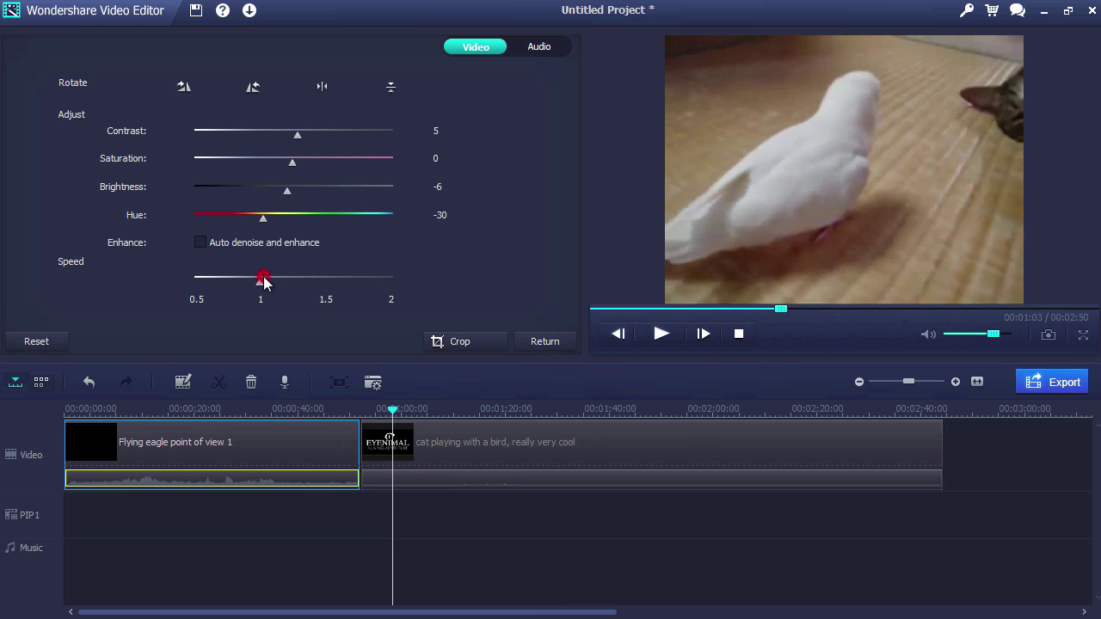
Try rotating the eagle clip, restore it upright, and close the adjustments.
{"action": "left_click", "coordinate": [252, 87]}
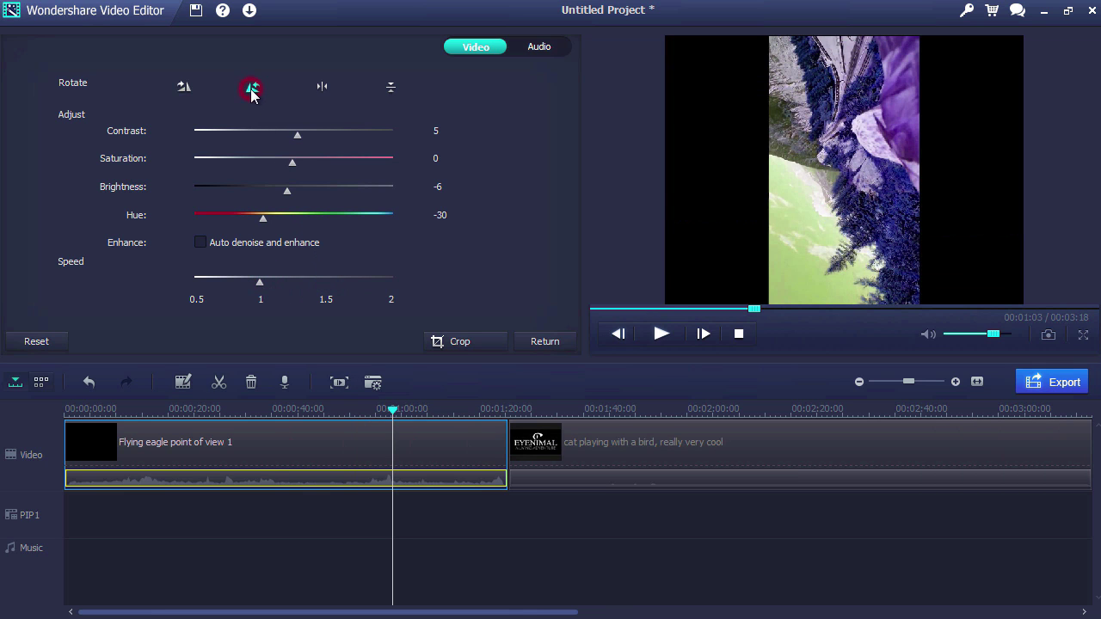
{"action": "left_click", "coordinate": [251, 89]}
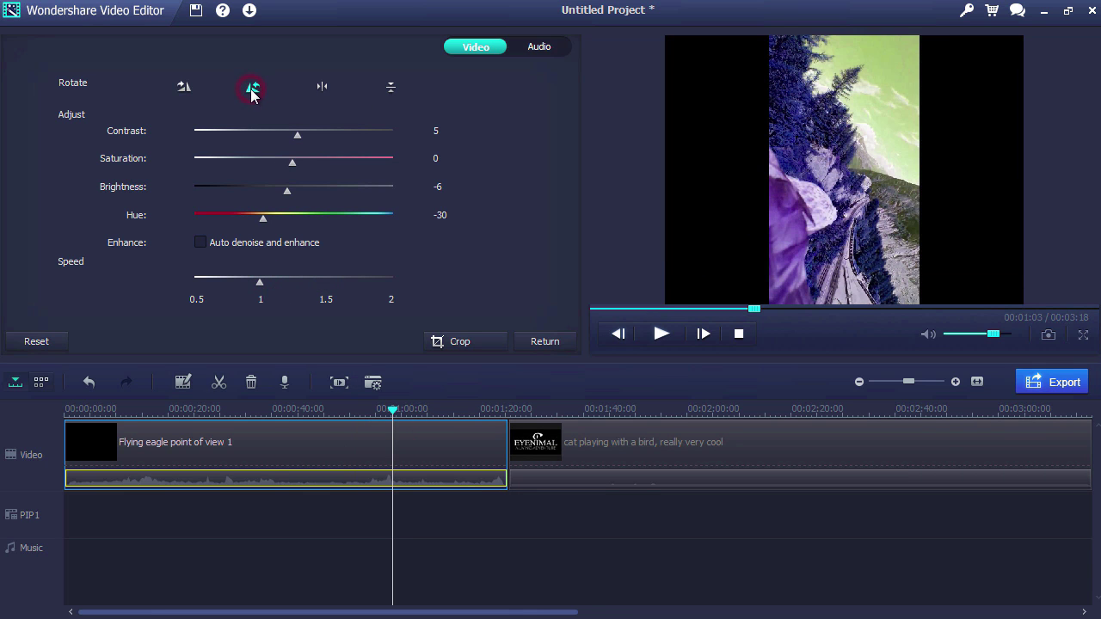
{"action": "left_click", "coordinate": [251, 88]}
{"action": "left_click", "coordinate": [531, 338]}
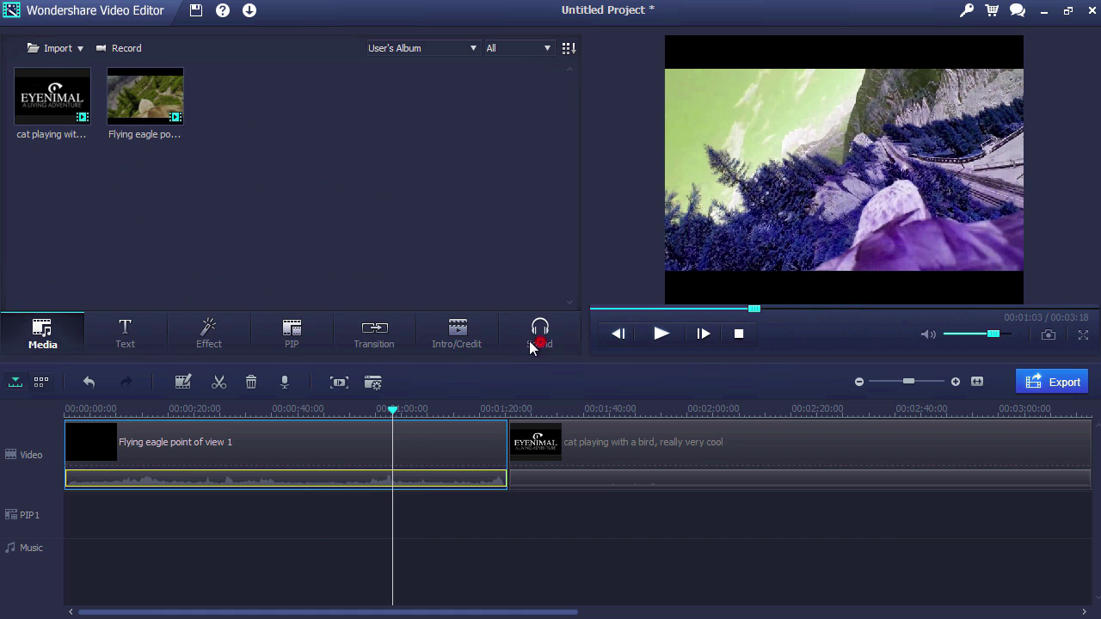
Cut off and delete a short piece at the start of the eagle clip.
{"action": "left_click_drag", "start_coordinate": [391, 417], "coordinate": [79, 427]}
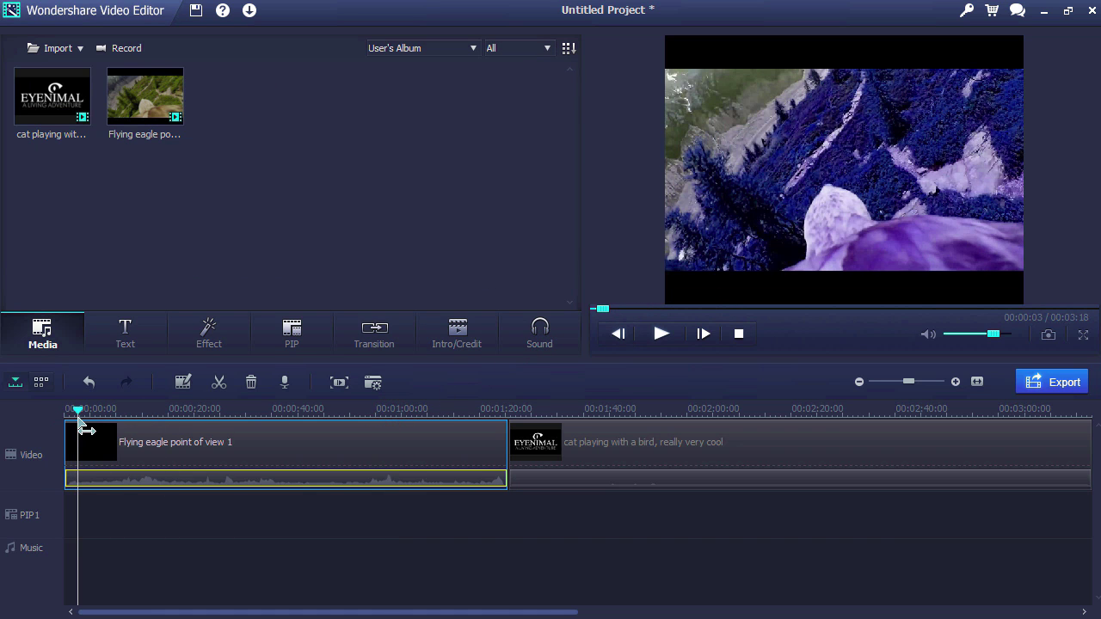
{"action": "left_click", "coordinate": [219, 382]}
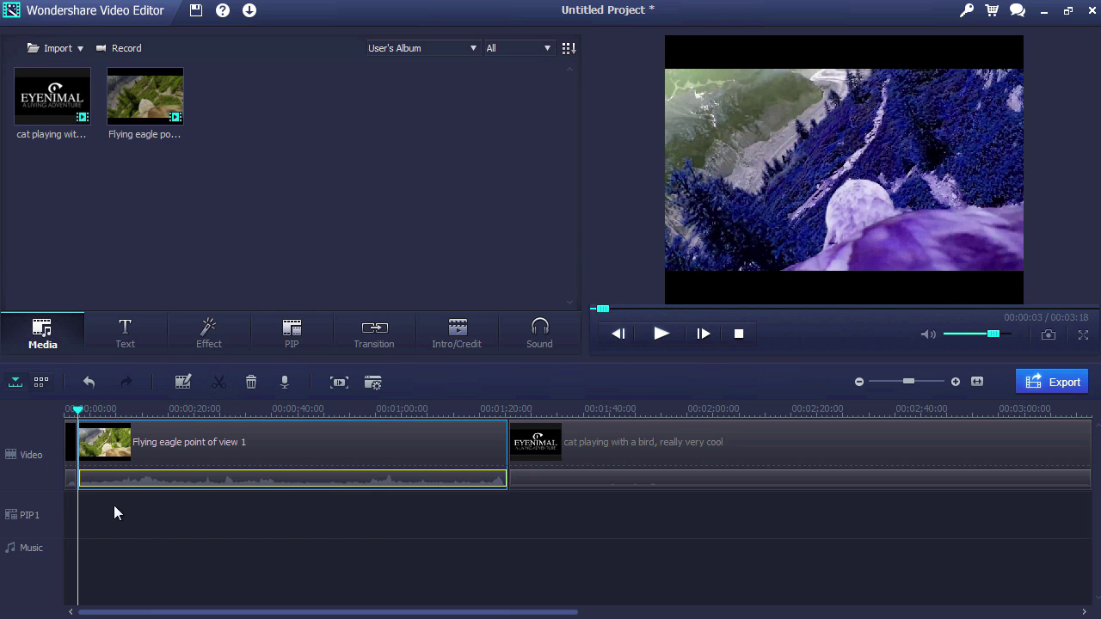
{"action": "left_click", "coordinate": [72, 458]}
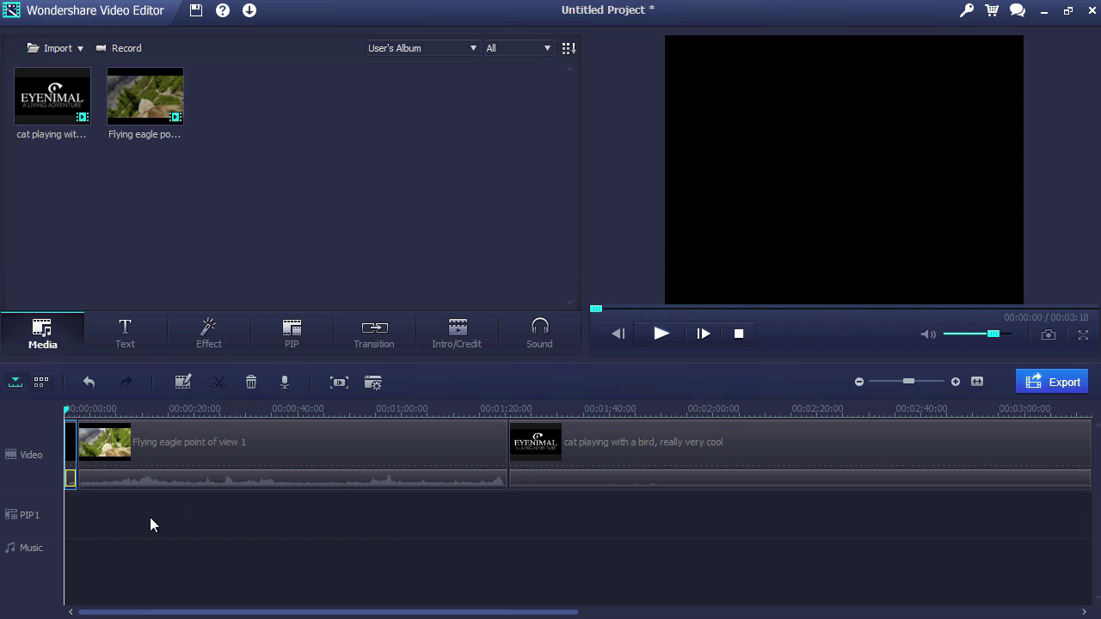
{"action": "key", "text": "Delete"}
Insert a freeze frame at 01:00 in the eagle clip and play it back.
{"action": "left_click", "coordinate": [375, 410]}
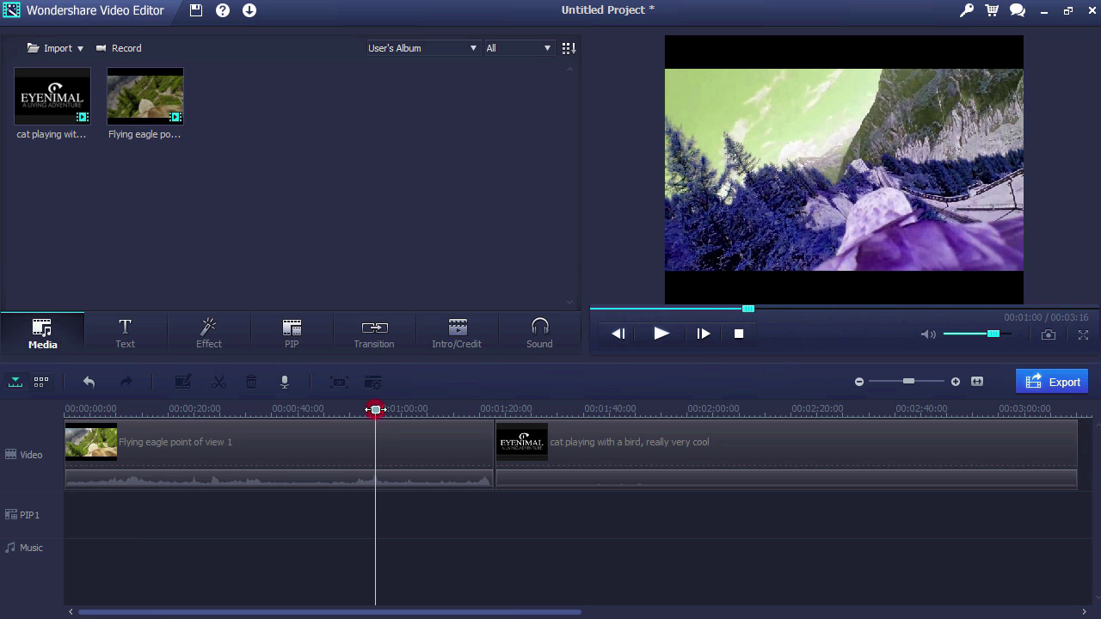
{"action": "left_click", "coordinate": [379, 439]}
{"action": "left_click", "coordinate": [341, 386]}
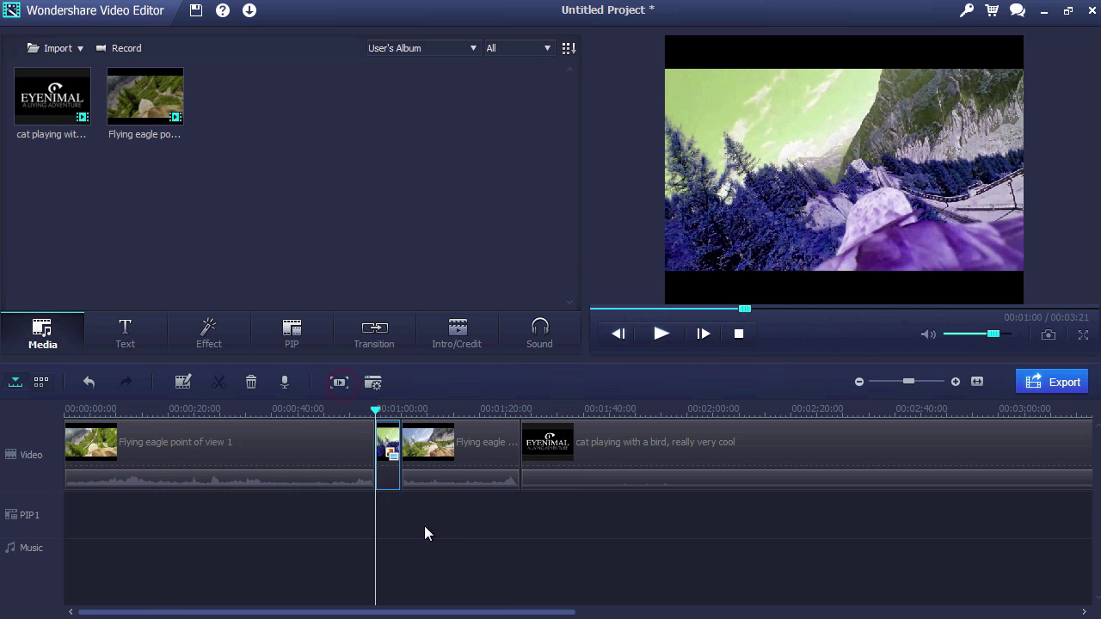
{"action": "key", "text": "space"}
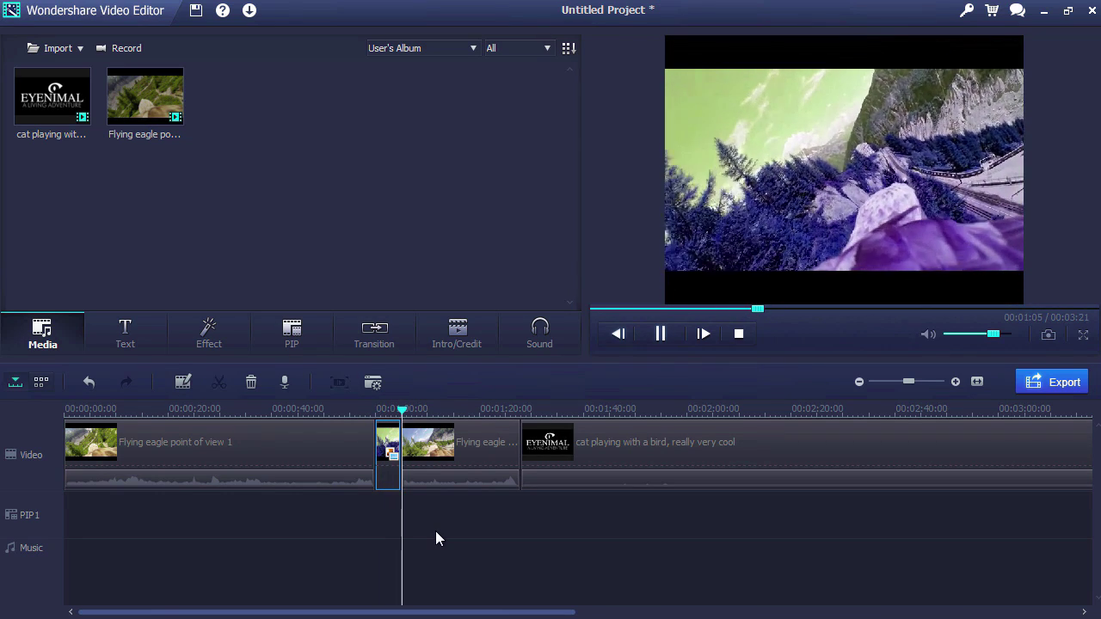
{"action": "key", "text": "space"}
{"action": "left_click", "coordinate": [309, 411]}
{"action": "left_click", "coordinate": [297, 445]}
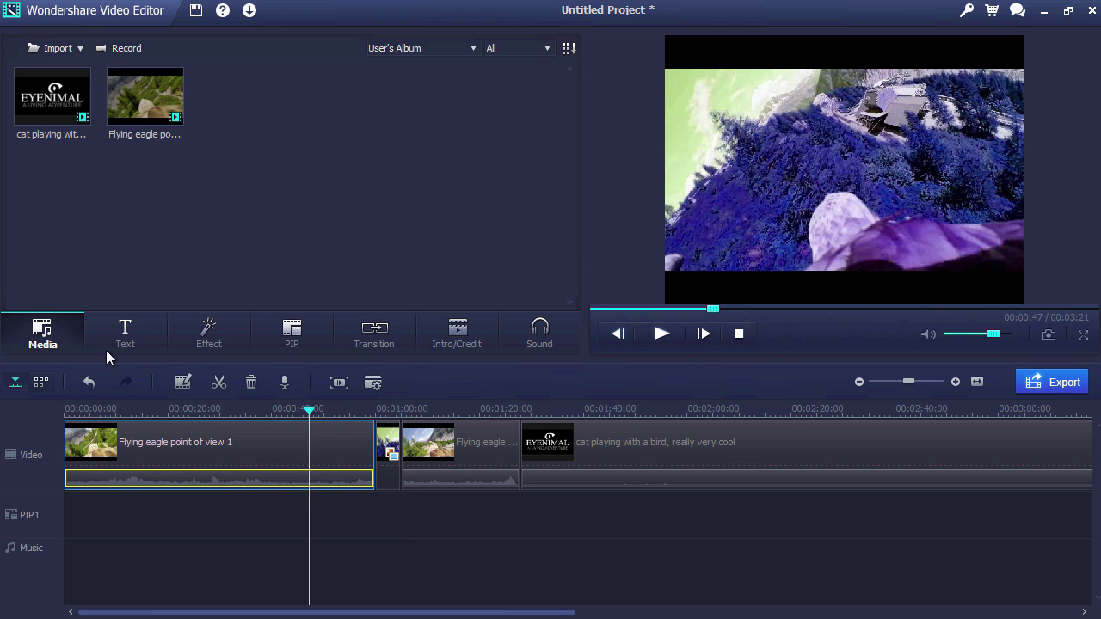
{"action": "left_click", "coordinate": [125, 337]}
Preview the News title template.
{"action": "left_click", "coordinate": [435, 109]}
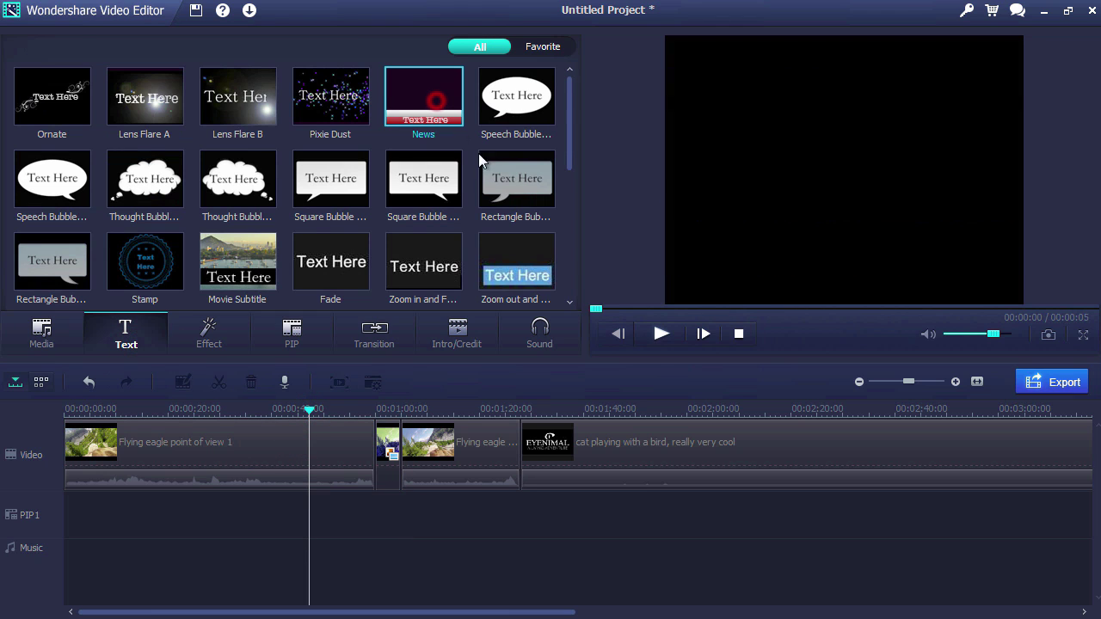
{"action": "left_click", "coordinate": [661, 335]}
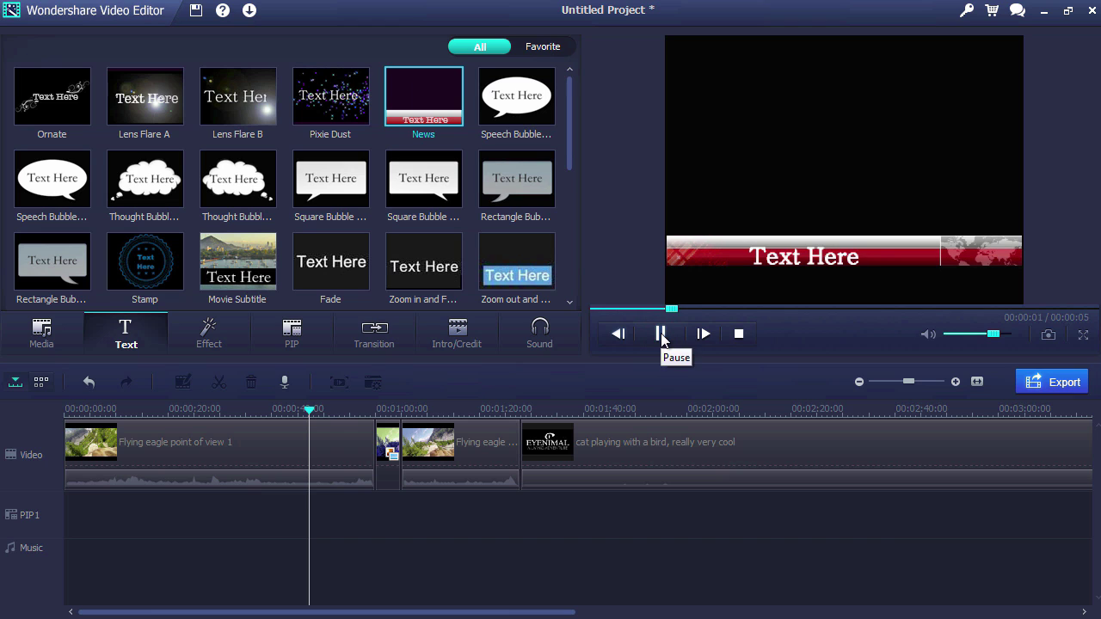
{"action": "left_click", "coordinate": [660, 337]}
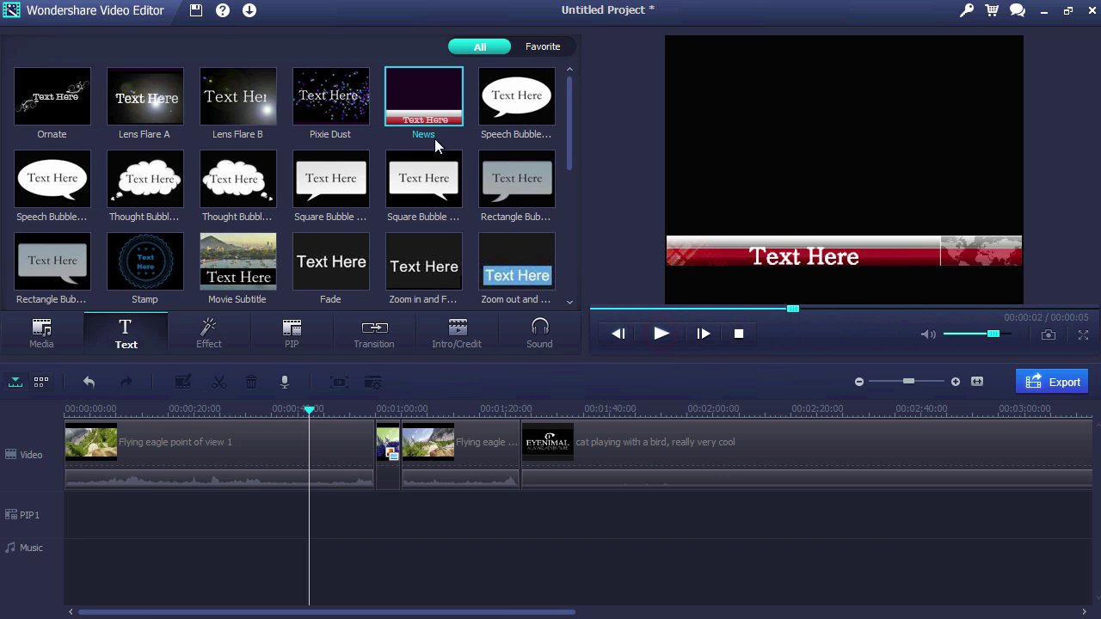
Place the News title at 00:47 and change its text to FLYING BIRD CAM.
{"action": "left_click_drag", "start_coordinate": [427, 103], "coordinate": [324, 535]}
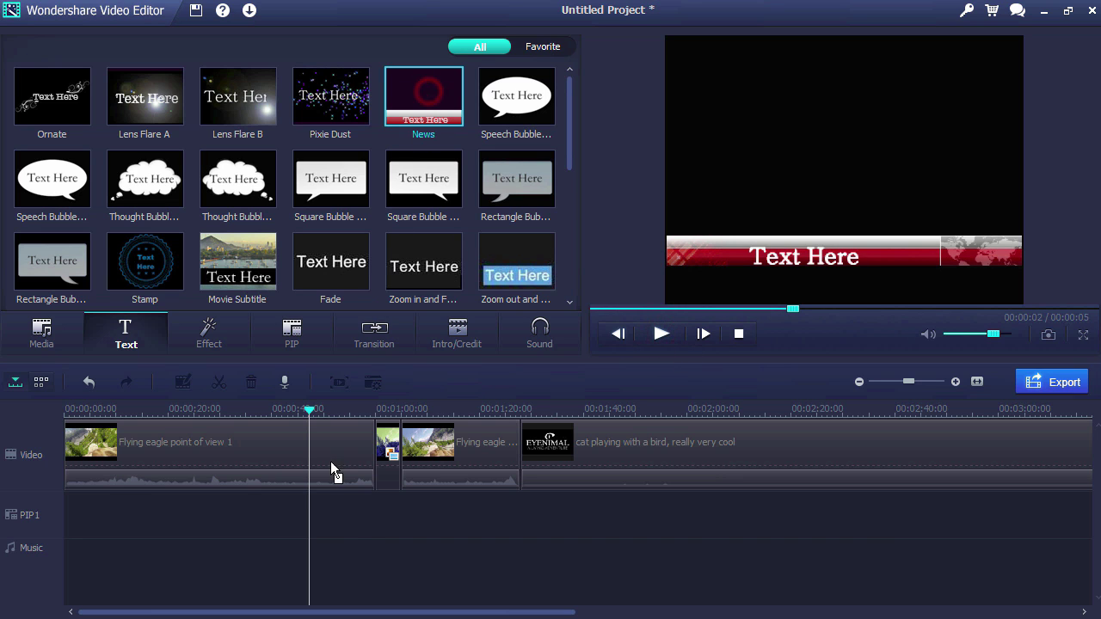
{"action": "double_click", "coordinate": [320, 548]}
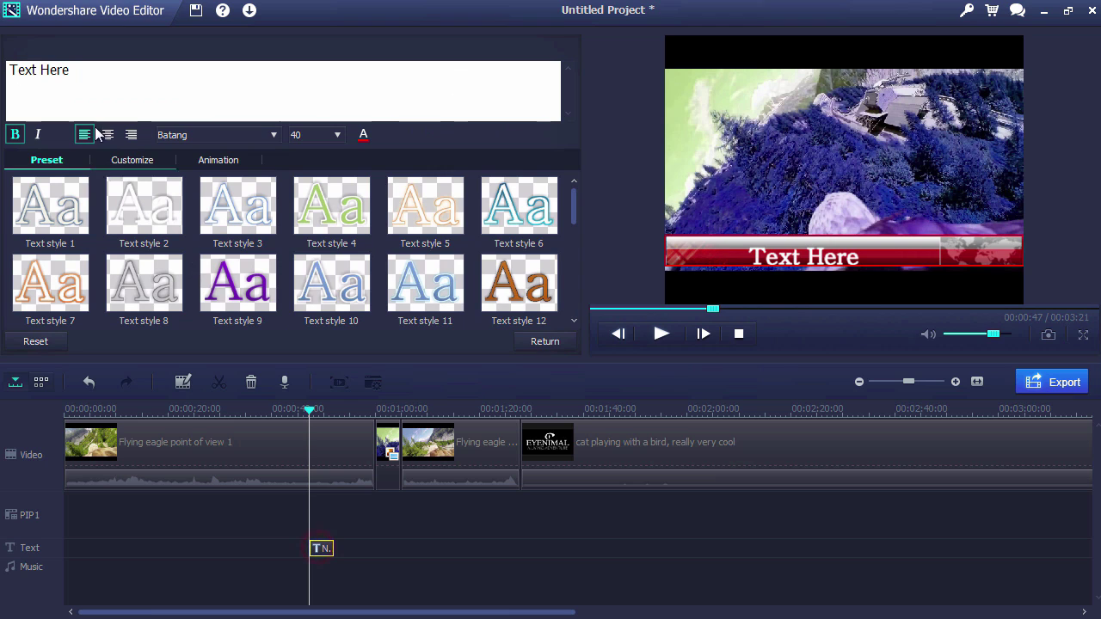
{"action": "triple_click", "coordinate": [81, 73]}
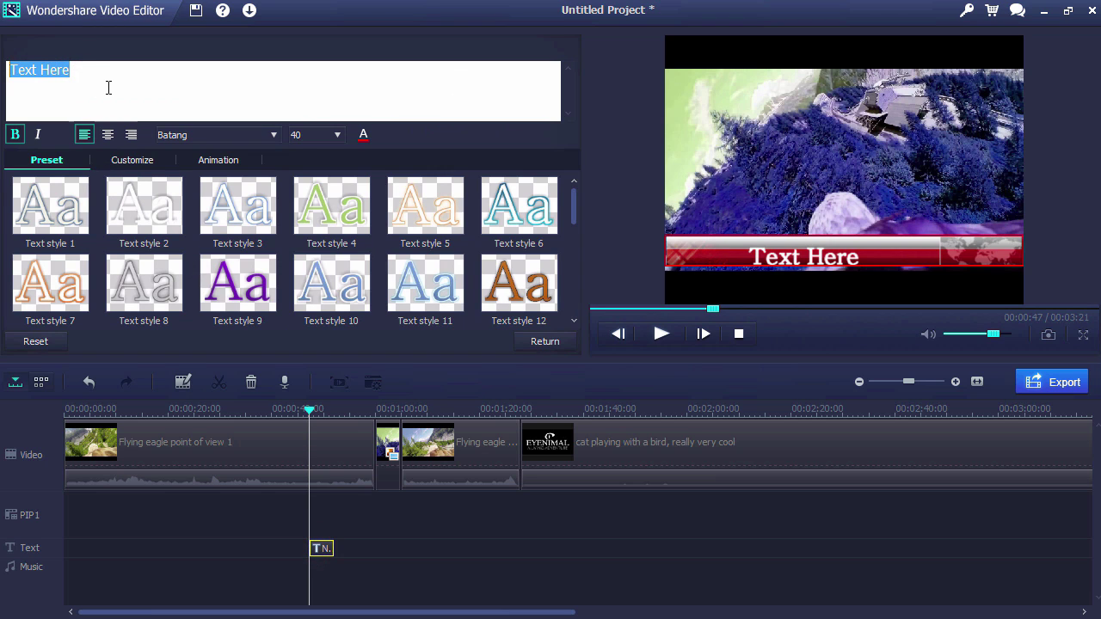
{"action": "type", "text": "FLYING BIRD CAM"}
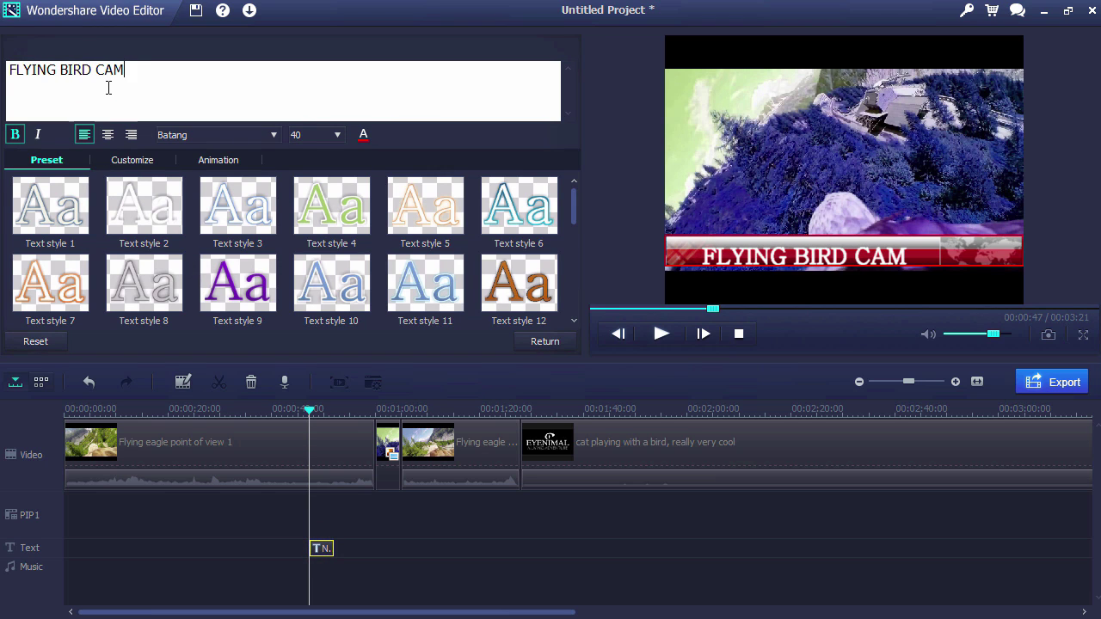
{"action": "left_click", "coordinate": [532, 340]}
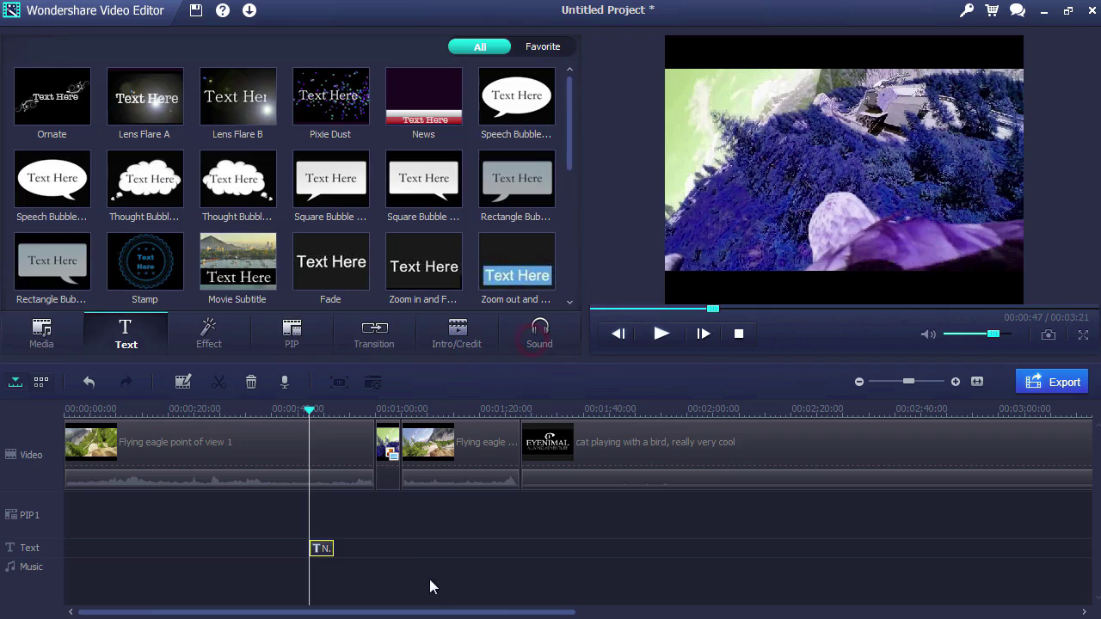
Play the project to review the title, then select the first eagle clip.
{"action": "left_click", "coordinate": [416, 532]}
{"action": "key", "text": "space"}
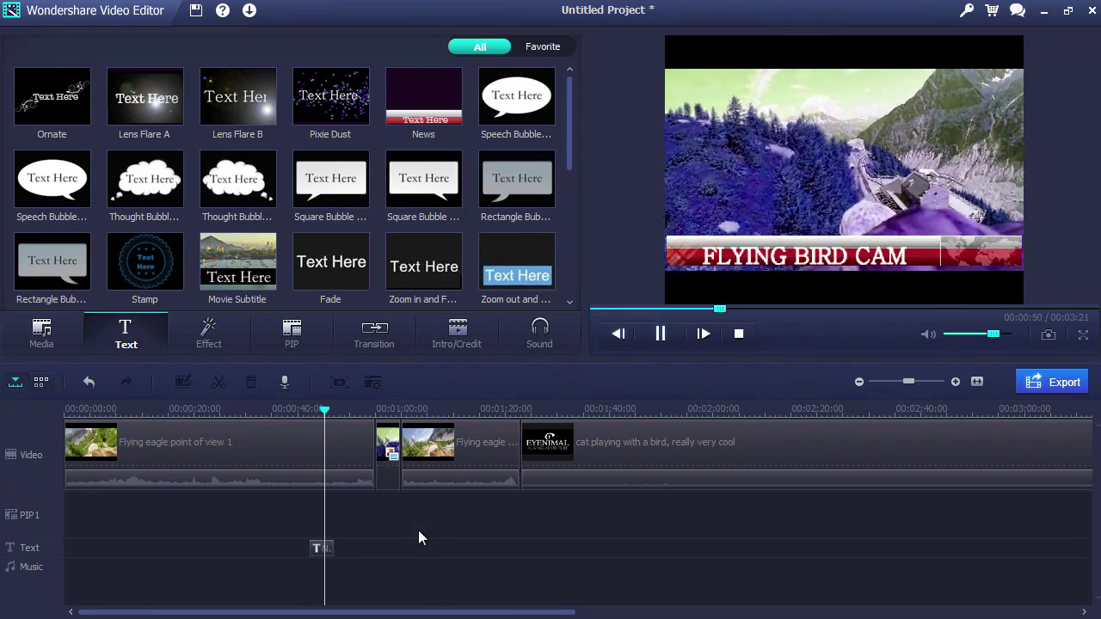
{"action": "key", "text": "space"}
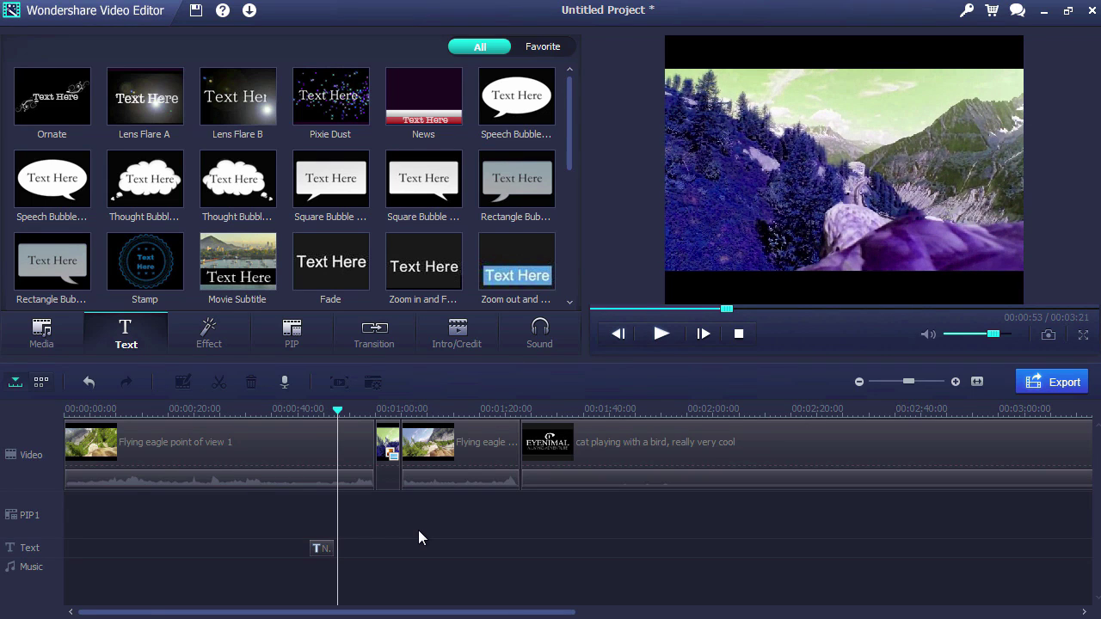
{"action": "left_click", "coordinate": [304, 457]}
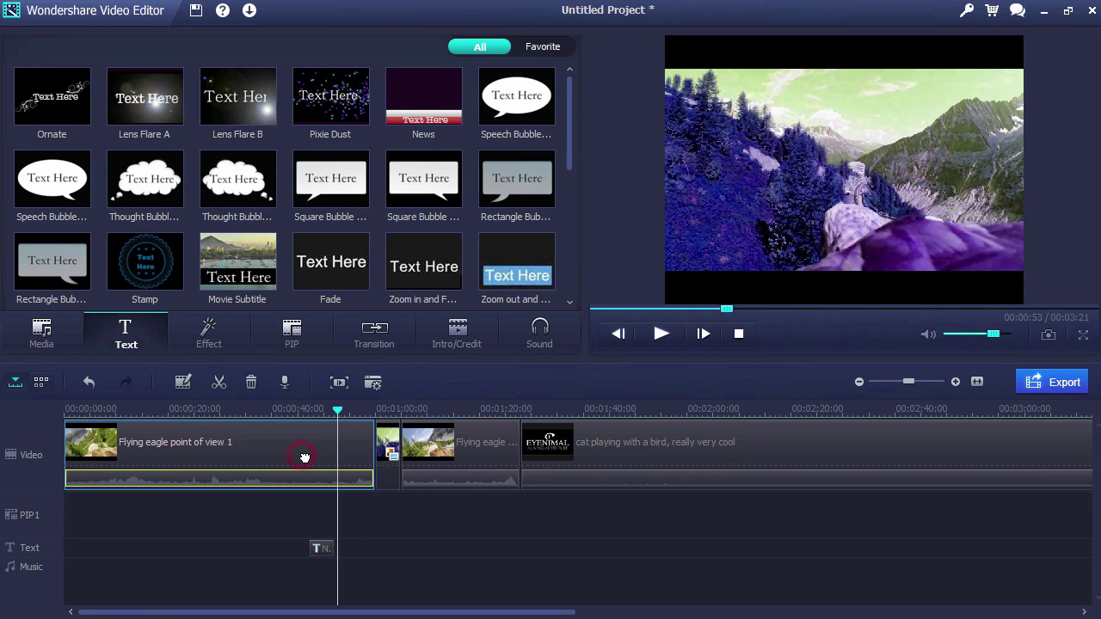
{"action": "left_click", "coordinate": [209, 343]}
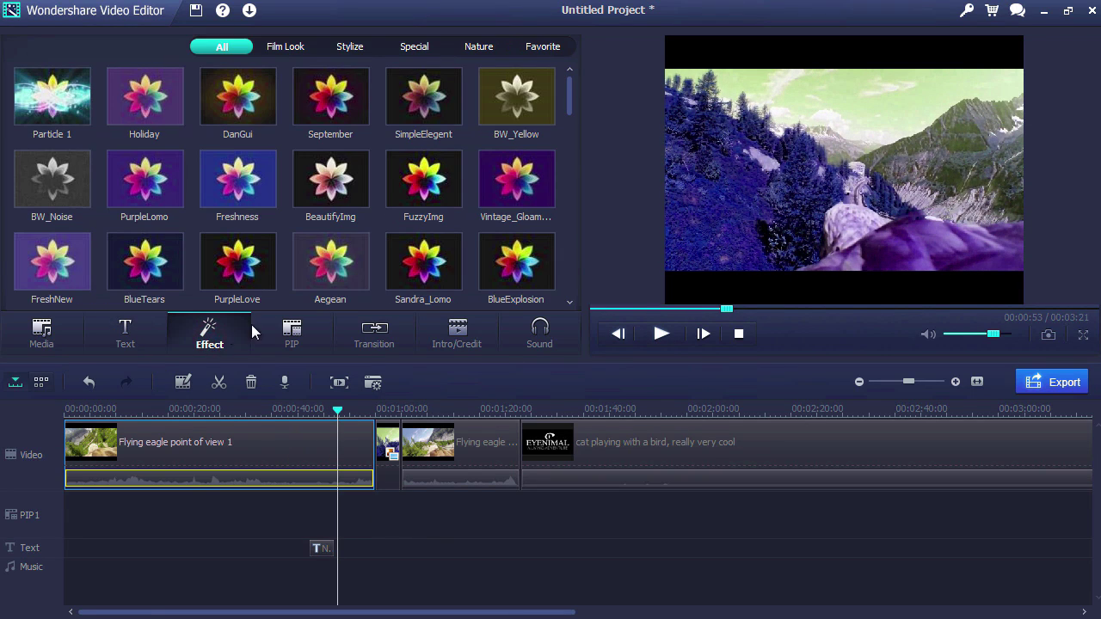
Drop Particle 1 onto a new effect track around 00:42 and preview it.
{"action": "mouse_move", "coordinate": [572, 106]}
{"action": "left_mouse_down"}
{"action": "mouse_move", "coordinate": [575, 178]}
{"action": "mouse_move", "coordinate": [572, 95]}
{"action": "left_mouse_up"}
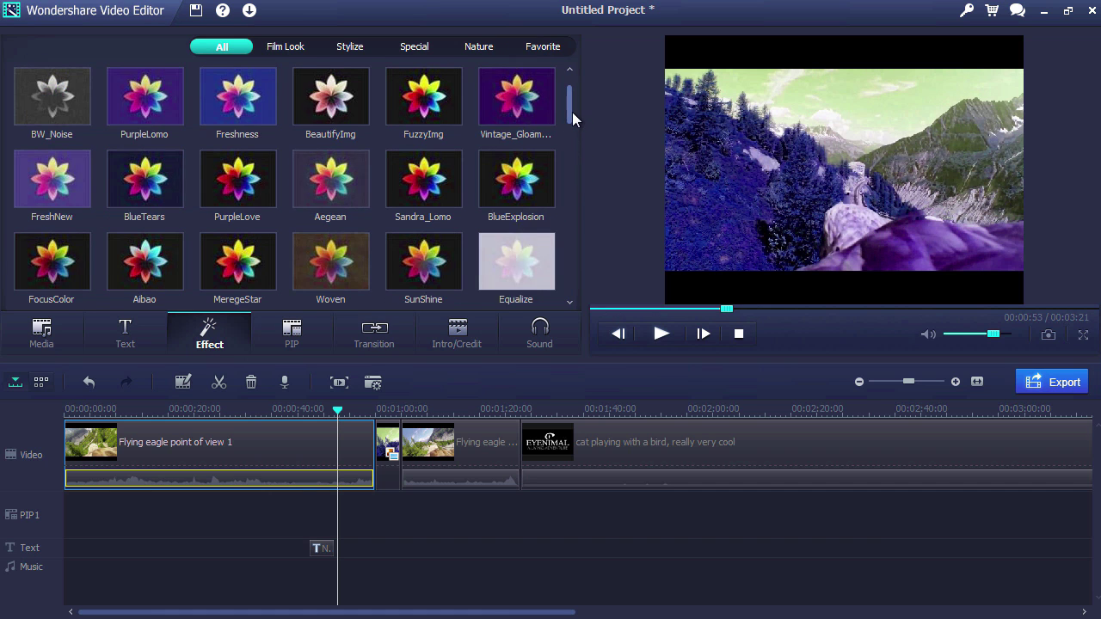
{"action": "mouse_move", "coordinate": [52, 99]}
{"action": "left_mouse_down"}
{"action": "mouse_move", "coordinate": [255, 516]}
{"action": "mouse_move", "coordinate": [276, 517]}
{"action": "left_mouse_up"}
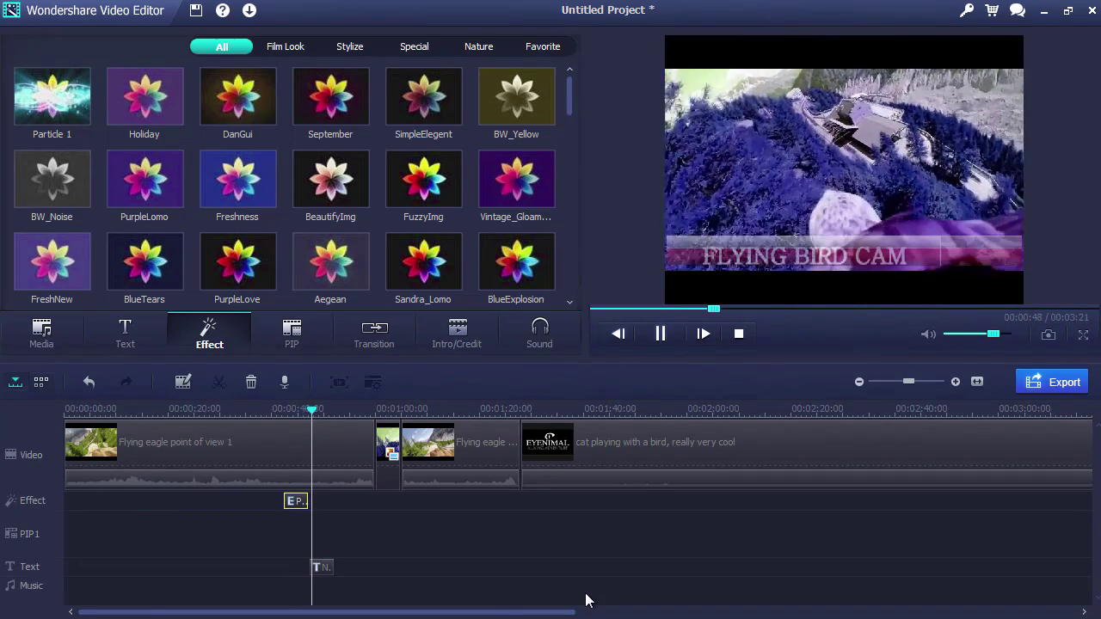
{"action": "key", "text": "space"}
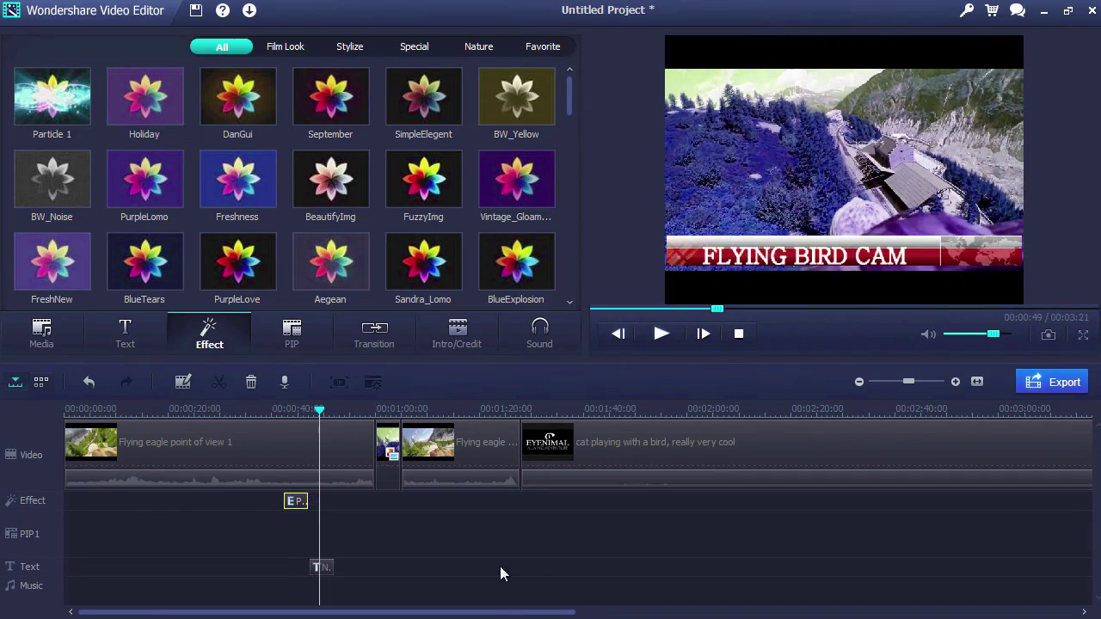
{"action": "left_click", "coordinate": [246, 449]}
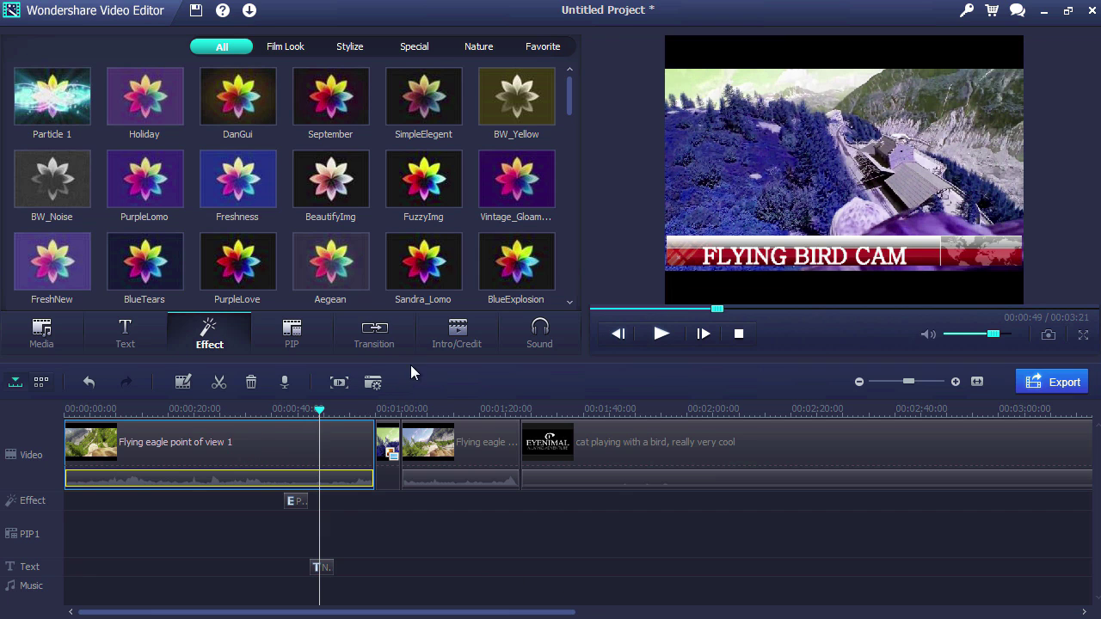
{"action": "left_click", "coordinate": [374, 337]}
Drop Cross_whisk between the second eagle clip and the EYENIMAL cat clip, then preview it.
{"action": "left_click_drag", "start_coordinate": [516, 178], "coordinate": [515, 441]}
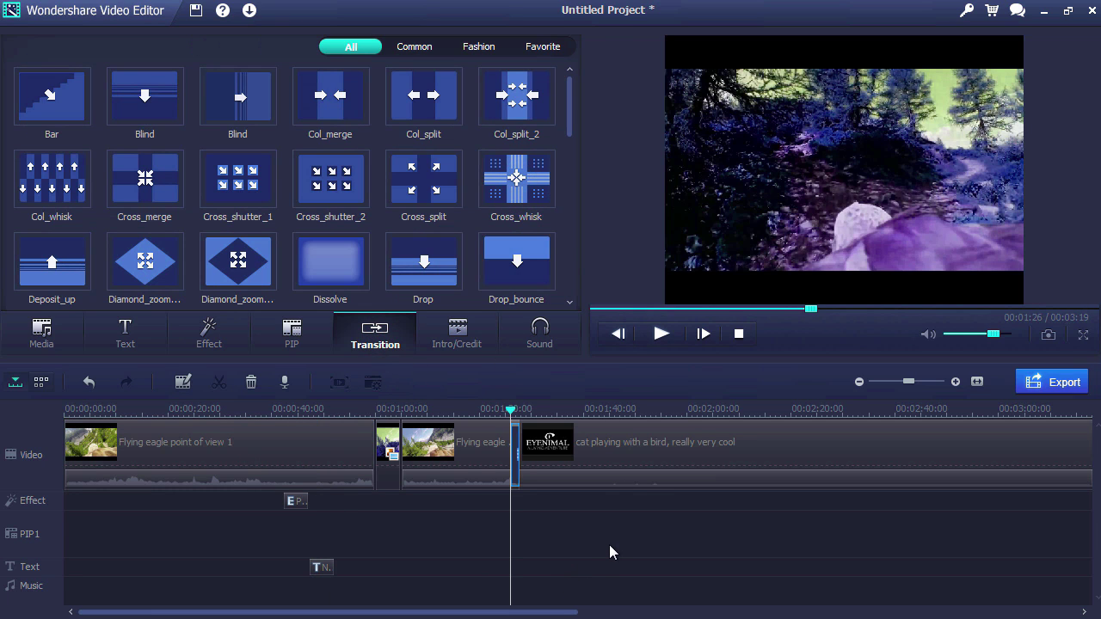
{"action": "key", "text": "space"}
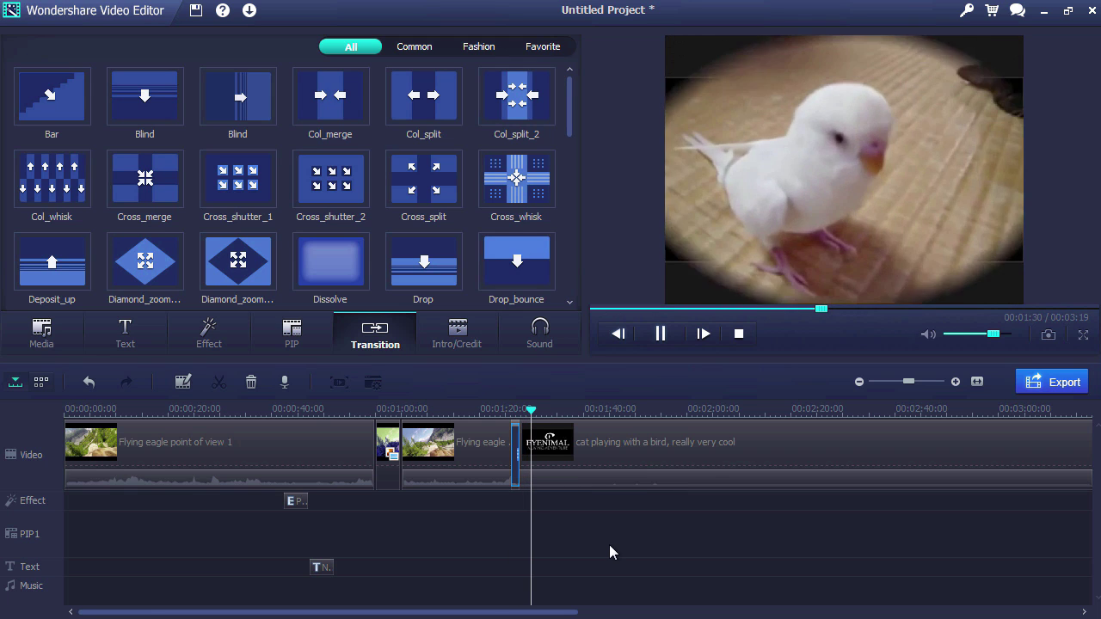
{"action": "key", "text": "space"}
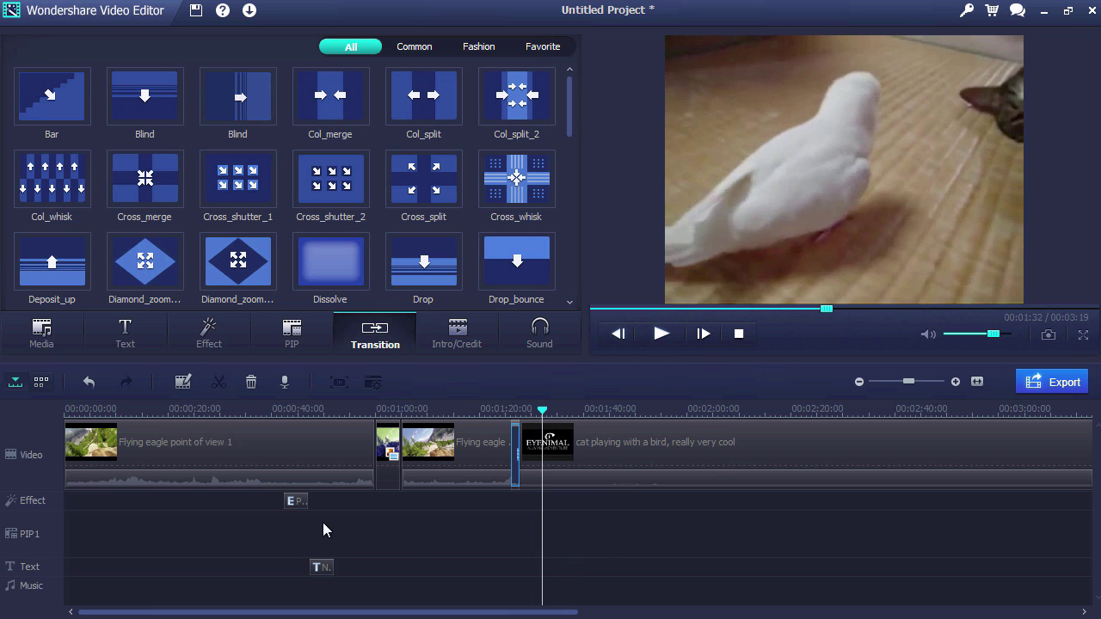
Insert the Curtain intro at the start, titled THE FLYING EAGLE CAM.
{"action": "left_click", "coordinate": [456, 337]}
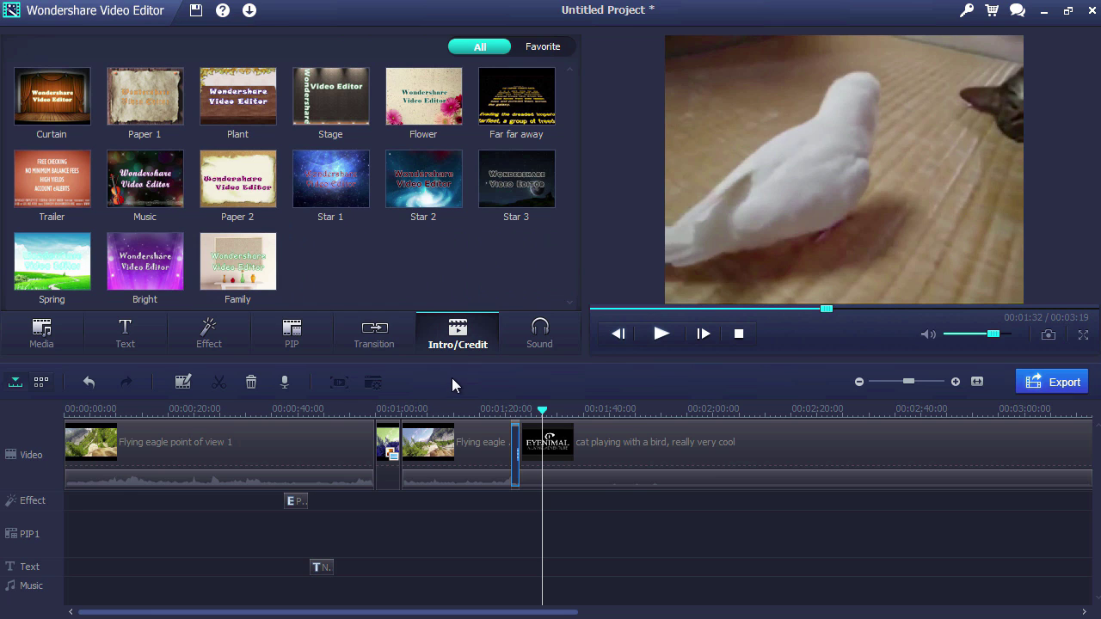
{"action": "left_click_drag", "start_coordinate": [51, 96], "coordinate": [74, 464]}
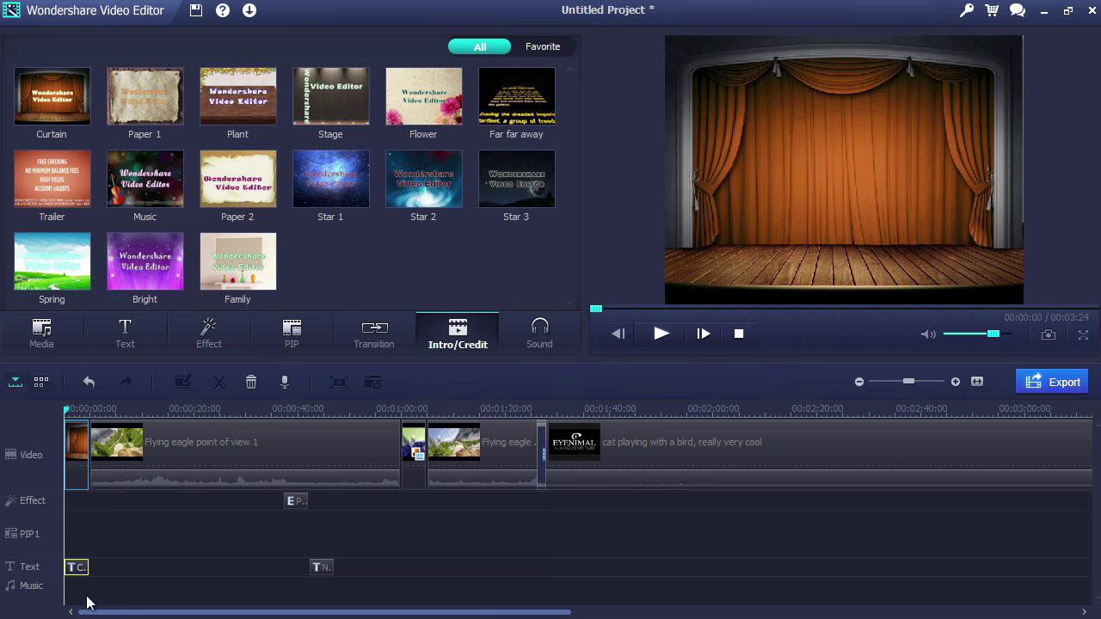
{"action": "double_click", "coordinate": [78, 569]}
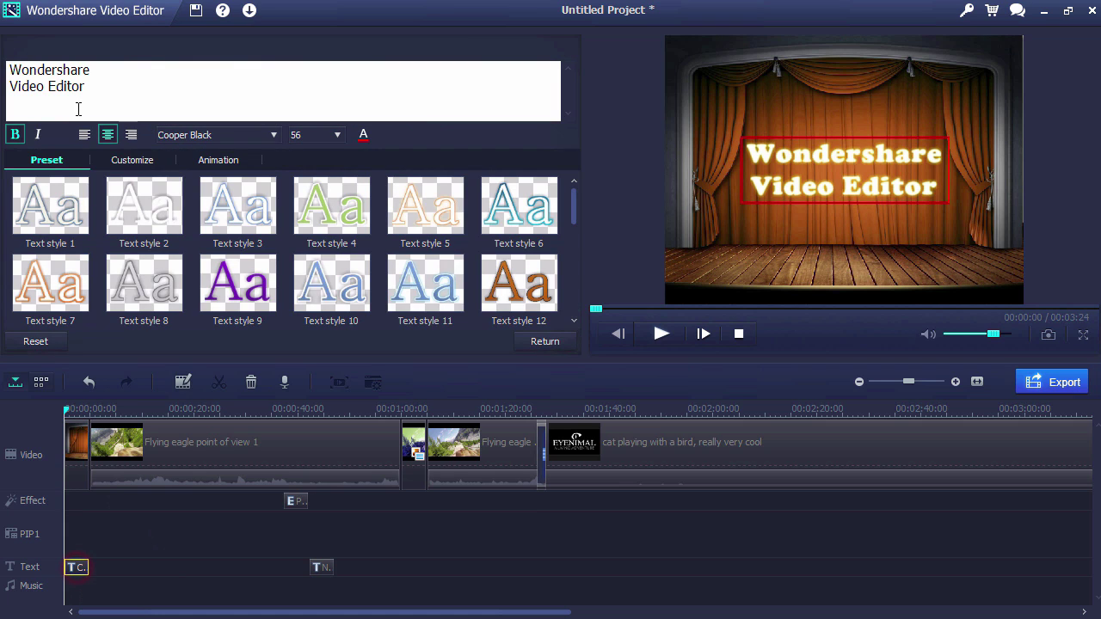
{"action": "key", "text": "ctrl+a"}
{"action": "type", "text": "THE"}
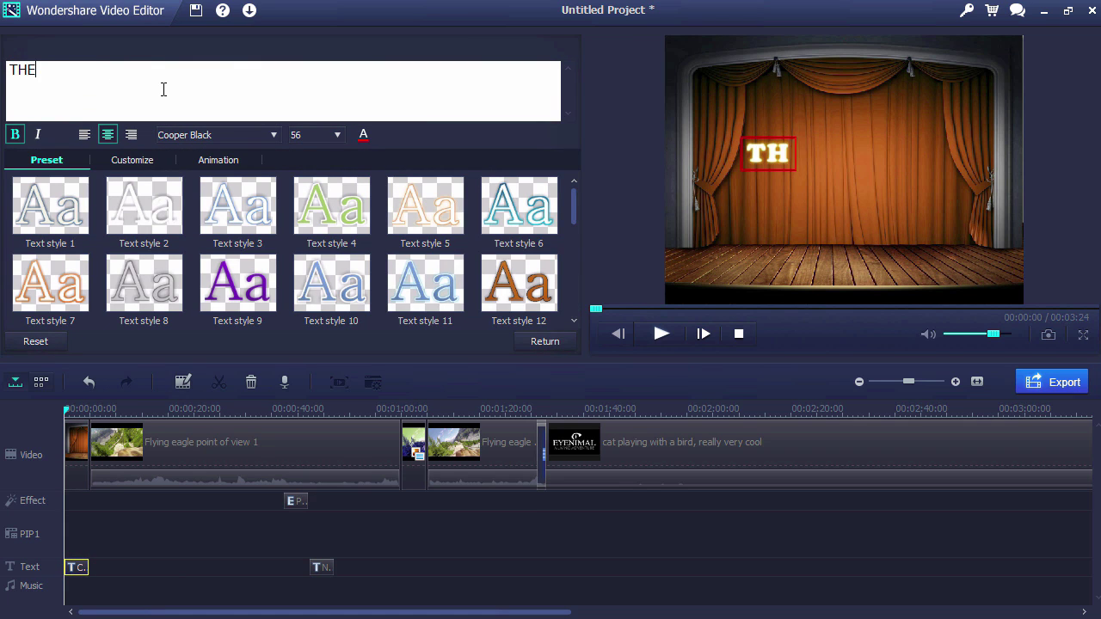
{"action": "type", "text": " FLYING"}
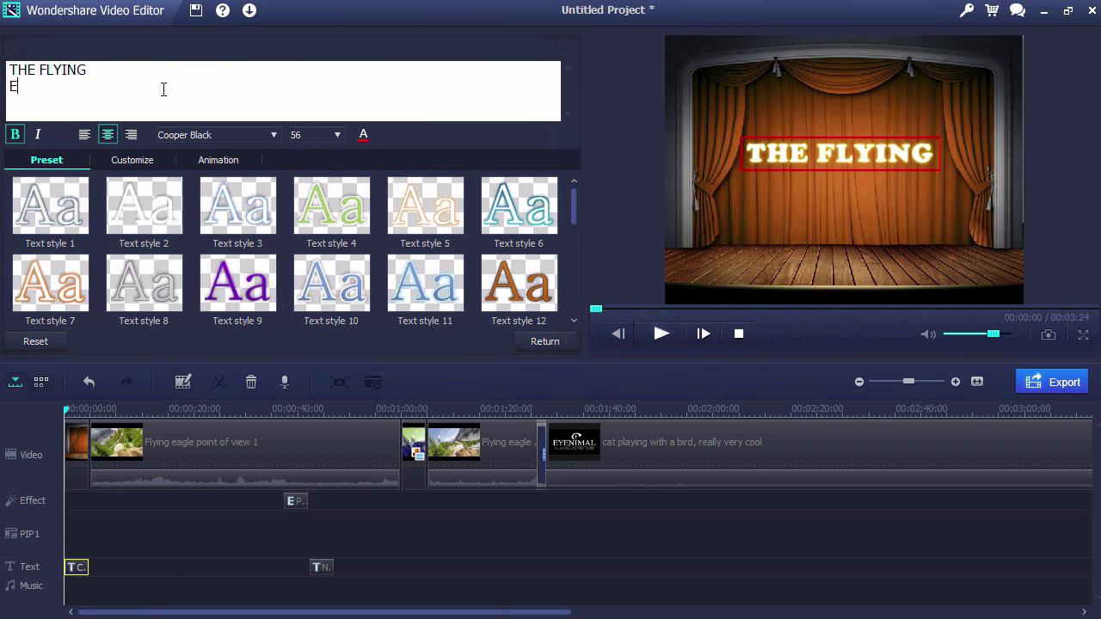
{"action": "type", "text": " EAGLE CAM"}
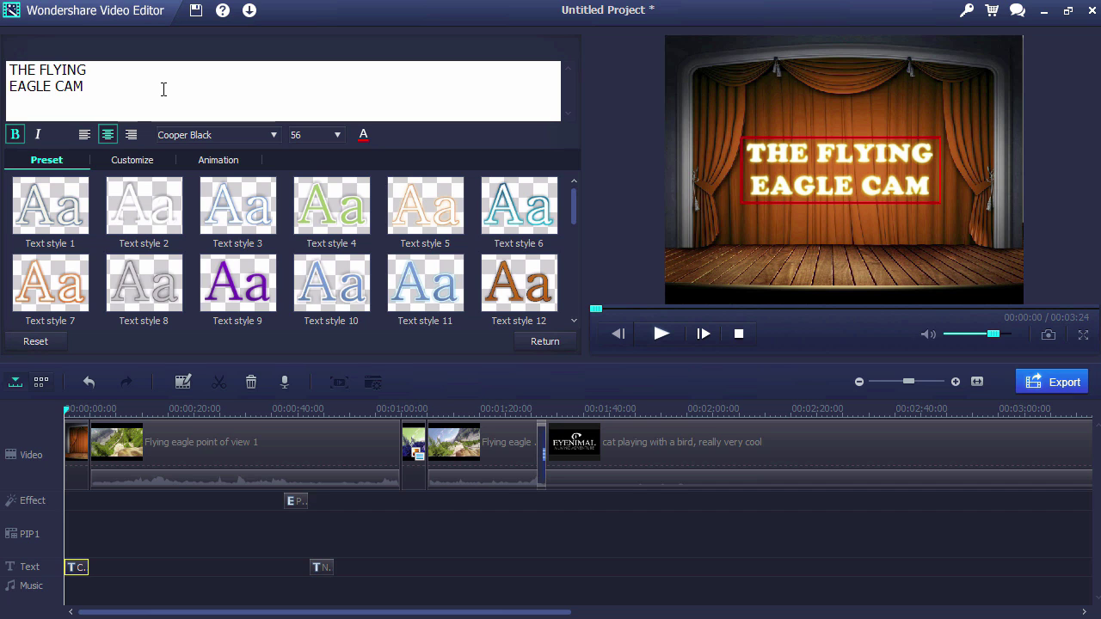
{"action": "left_click", "coordinate": [544, 341]}
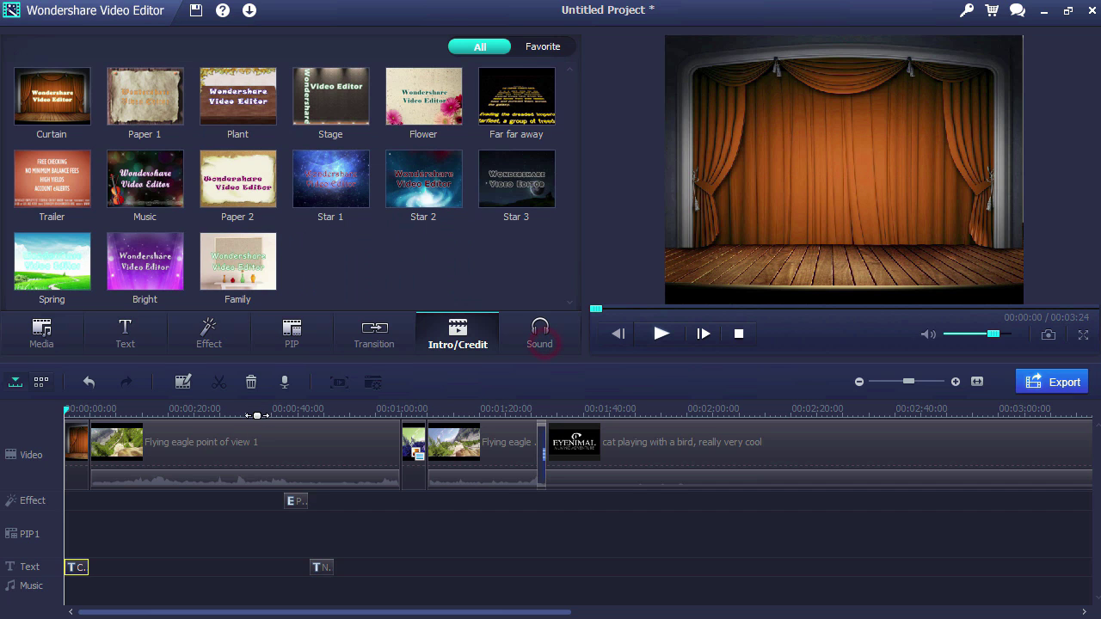
Preview the intro, select the eagle clip at 00:30, and show the Media library.
{"action": "left_click", "coordinate": [76, 512]}
{"action": "key", "text": "space"}
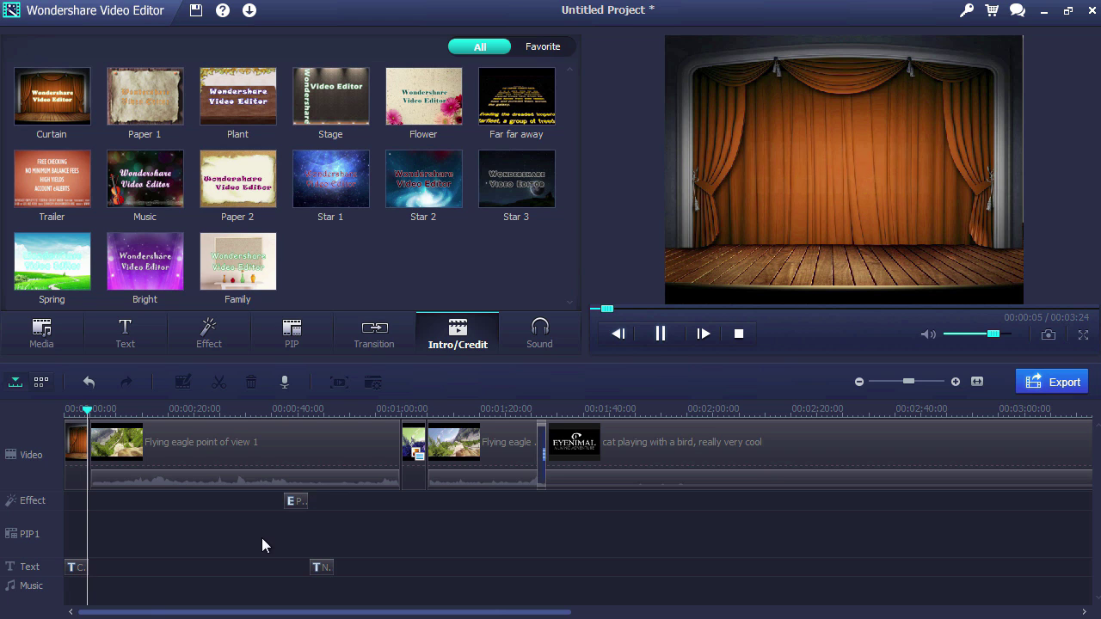
{"action": "key", "text": "space"}
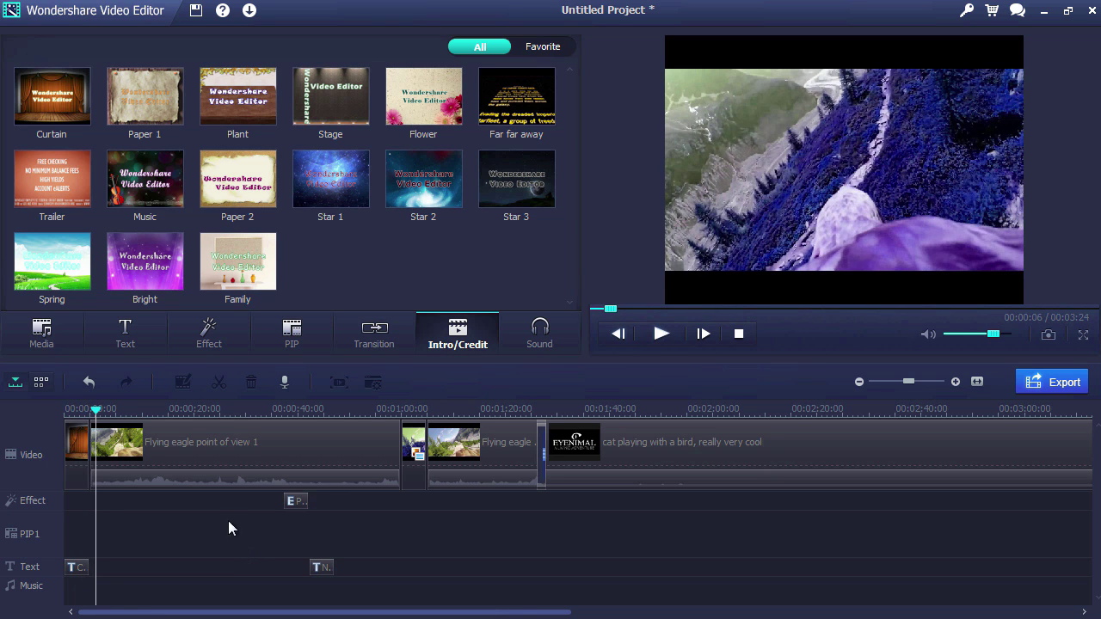
{"action": "left_click", "coordinate": [218, 410]}
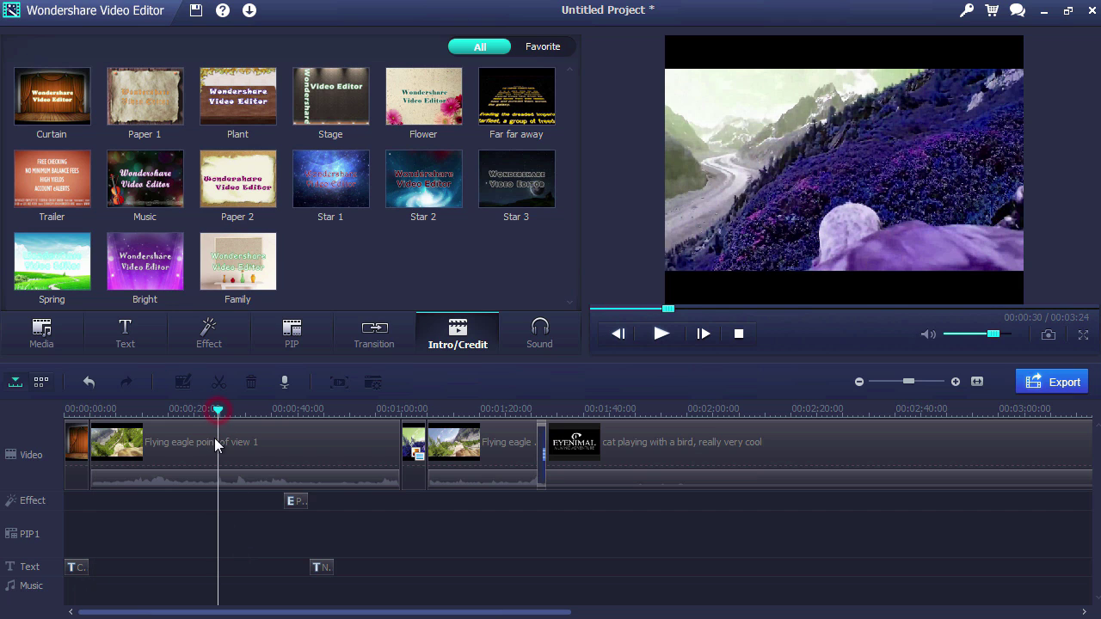
{"action": "left_click", "coordinate": [214, 442]}
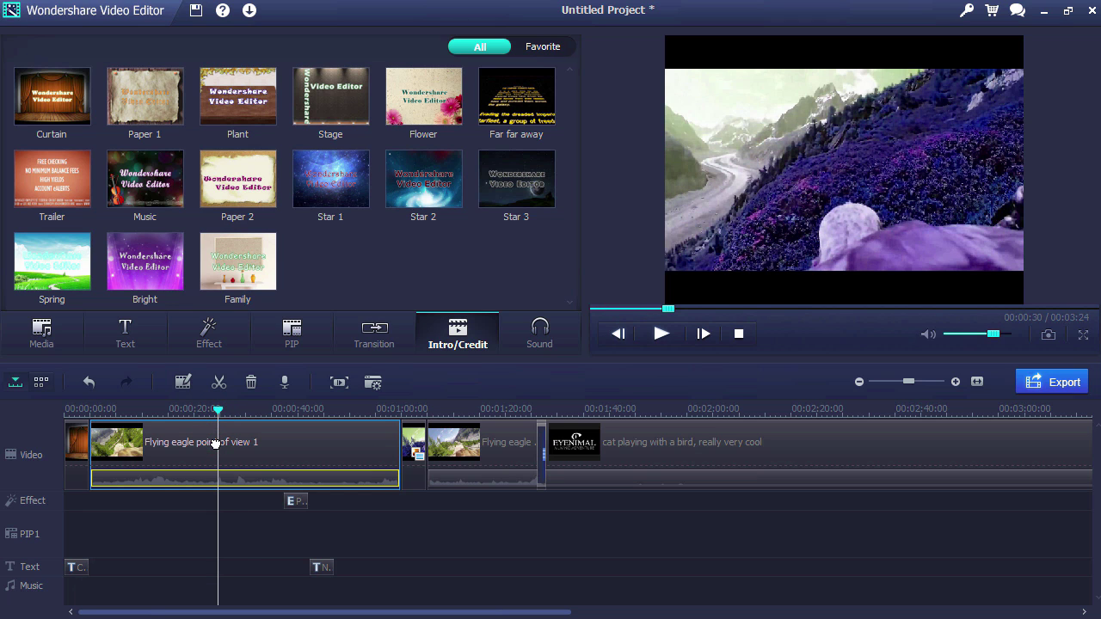
{"action": "left_click", "coordinate": [41, 328]}
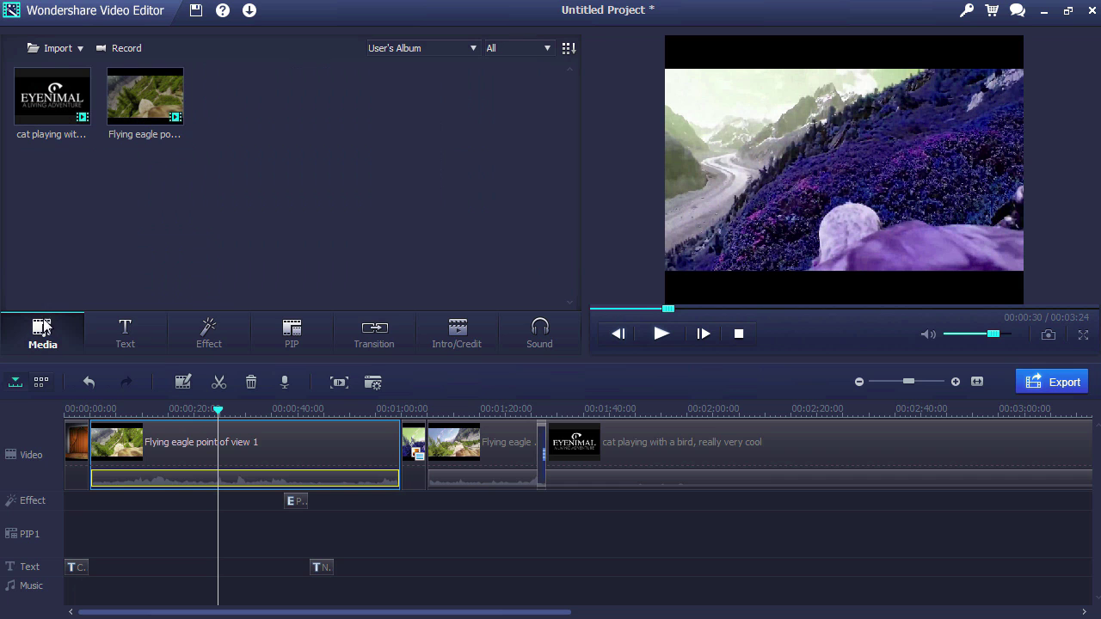
Import Planet Stranded_10.Wav from the Music library and place it at the Music track start.
{"action": "left_click", "coordinate": [58, 49]}
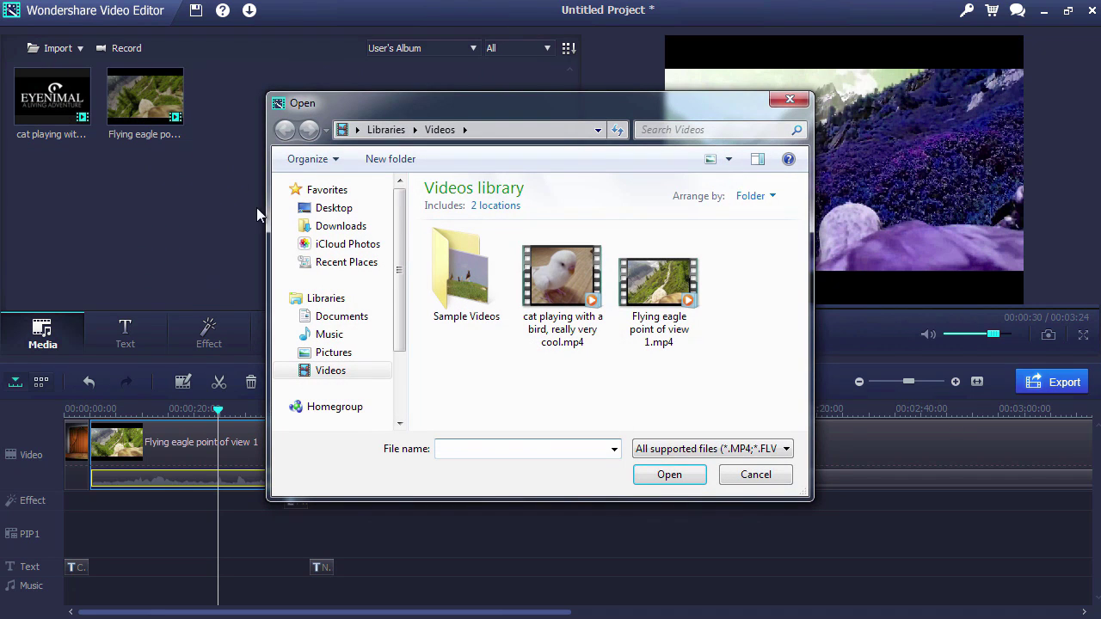
{"action": "left_click", "coordinate": [325, 334]}
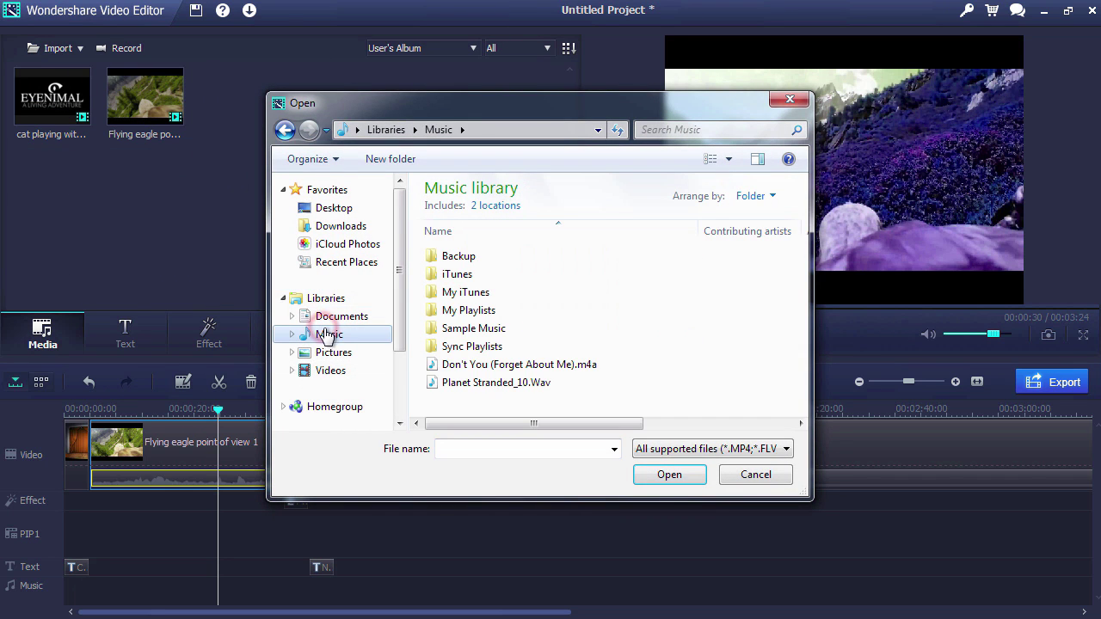
{"action": "double_click", "coordinate": [471, 387]}
{"action": "left_click", "coordinate": [375, 220]}
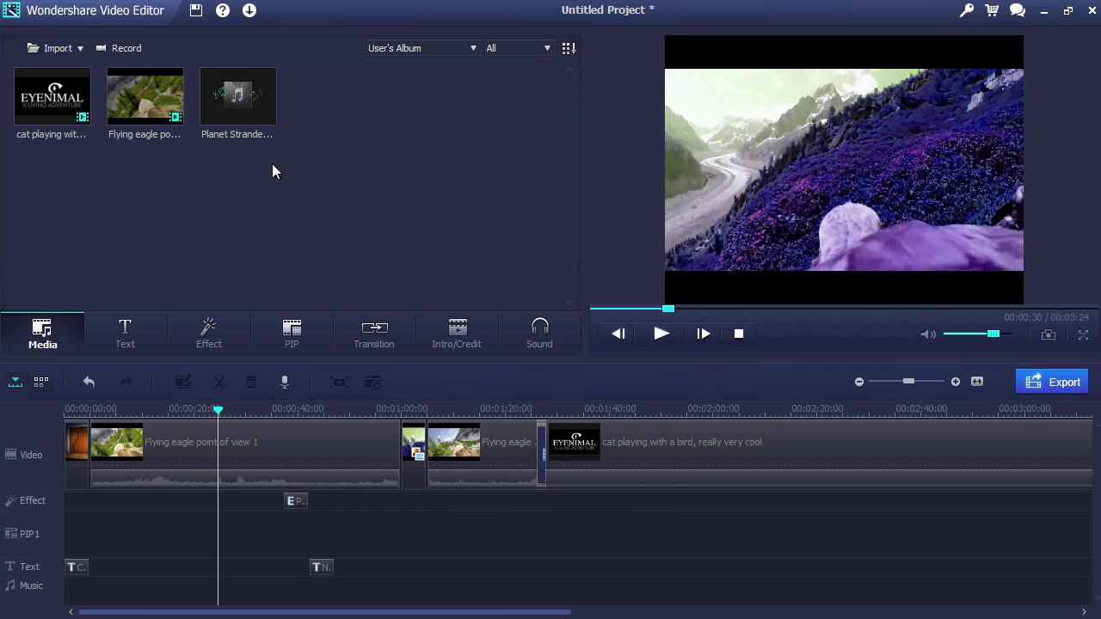
{"action": "left_click_drag", "start_coordinate": [246, 106], "coordinate": [105, 589]}
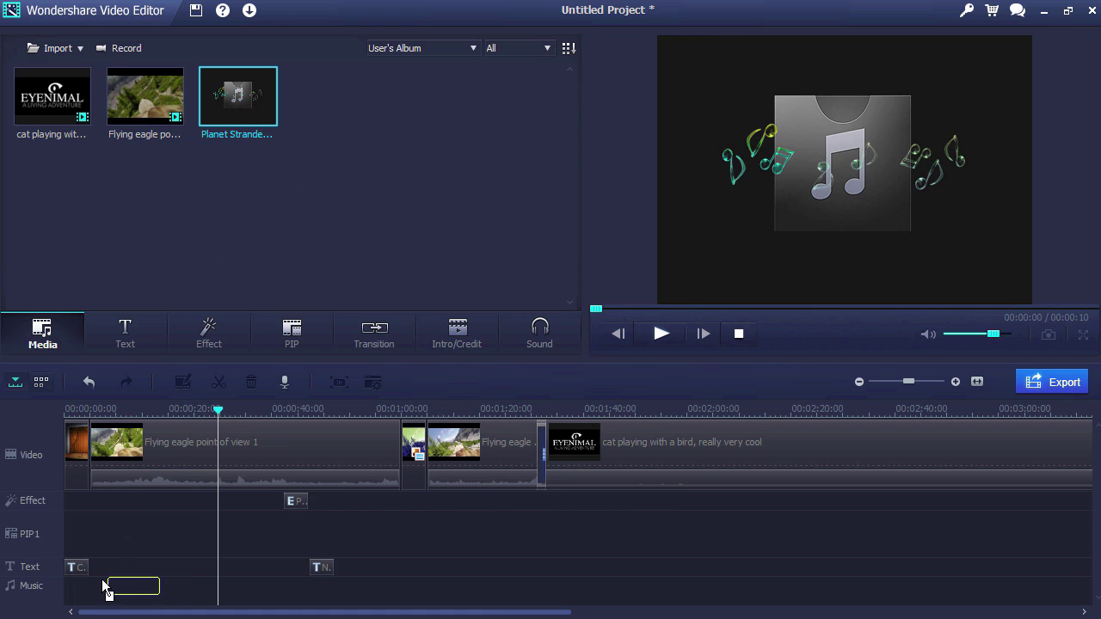
{"action": "left_click_drag", "start_coordinate": [105, 589], "coordinate": [67, 592]}
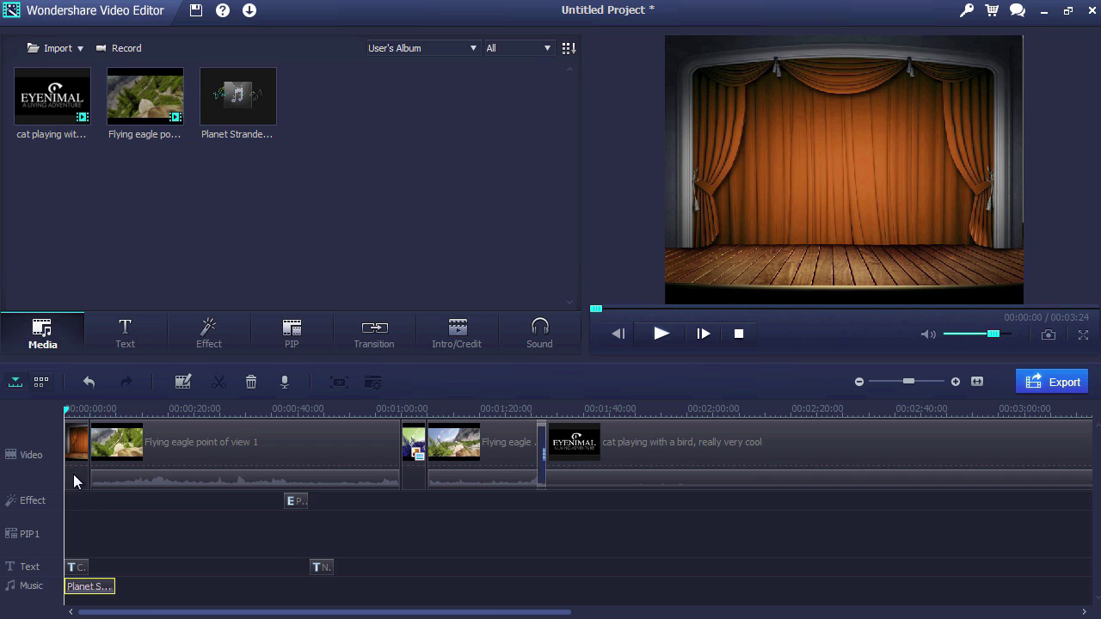
Stretch the Curtain intro clip and its title text, then play the intro to check.
{"action": "left_click", "coordinate": [77, 447]}
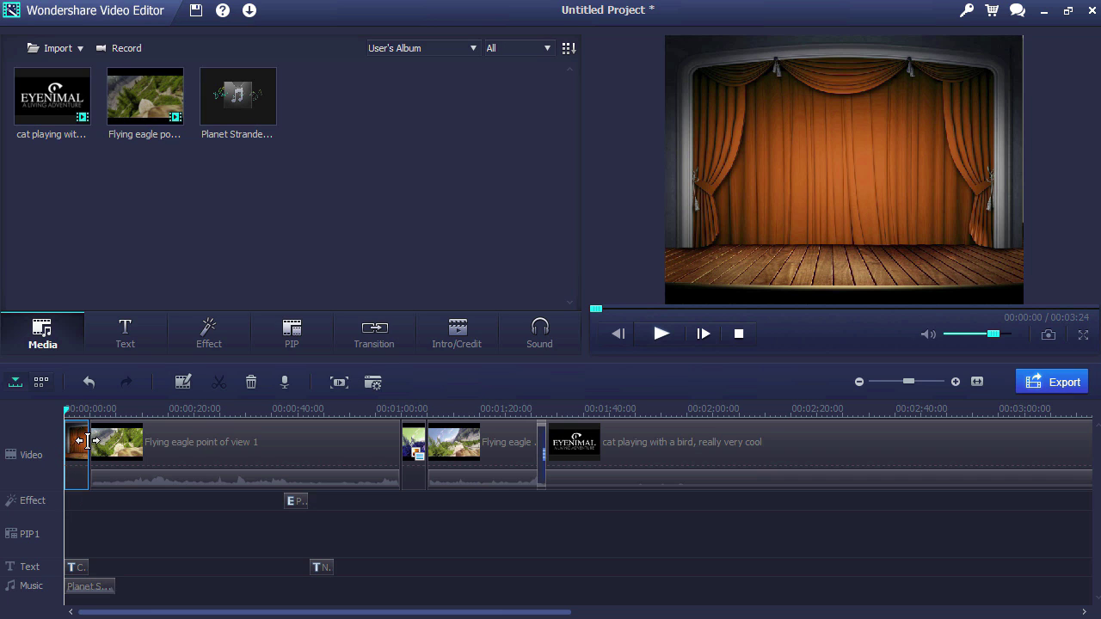
{"action": "left_click_drag", "start_coordinate": [86, 447], "coordinate": [112, 447]}
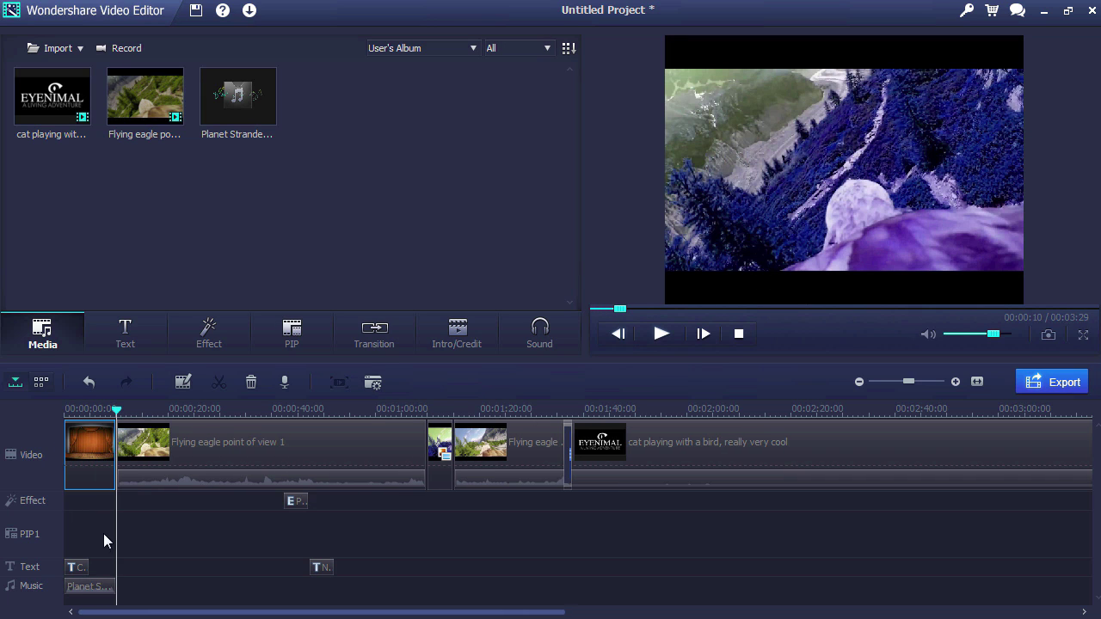
{"action": "left_click", "coordinate": [77, 574]}
{"action": "left_click_drag", "start_coordinate": [87, 568], "coordinate": [114, 567]}
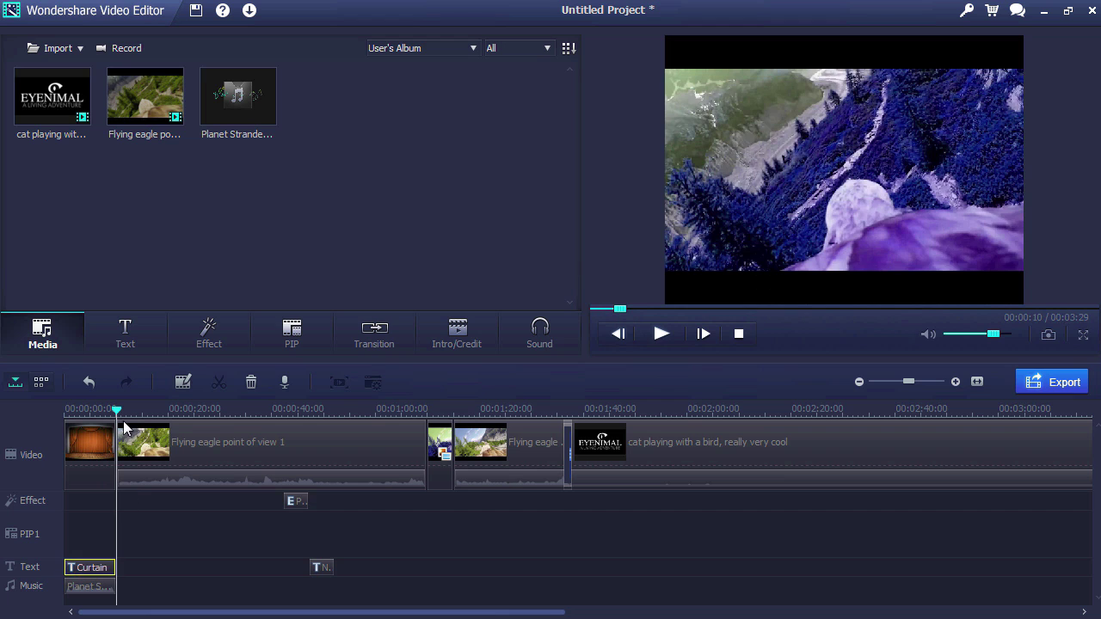
{"action": "left_click_drag", "start_coordinate": [116, 410], "coordinate": [66, 418]}
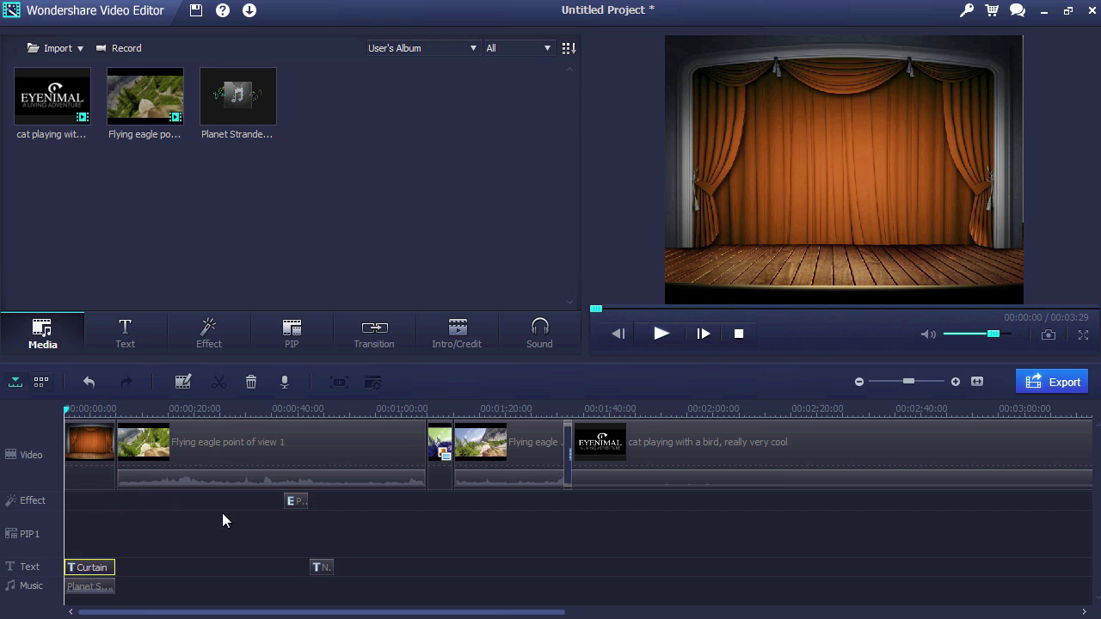
{"action": "key", "text": "space"}
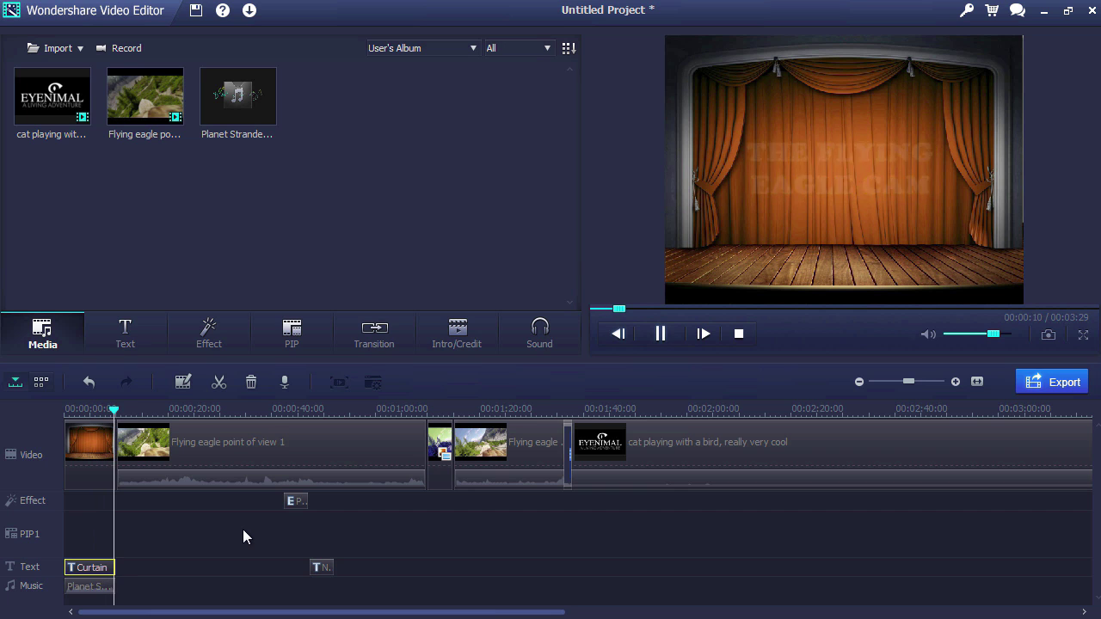
{"action": "key", "text": "space"}
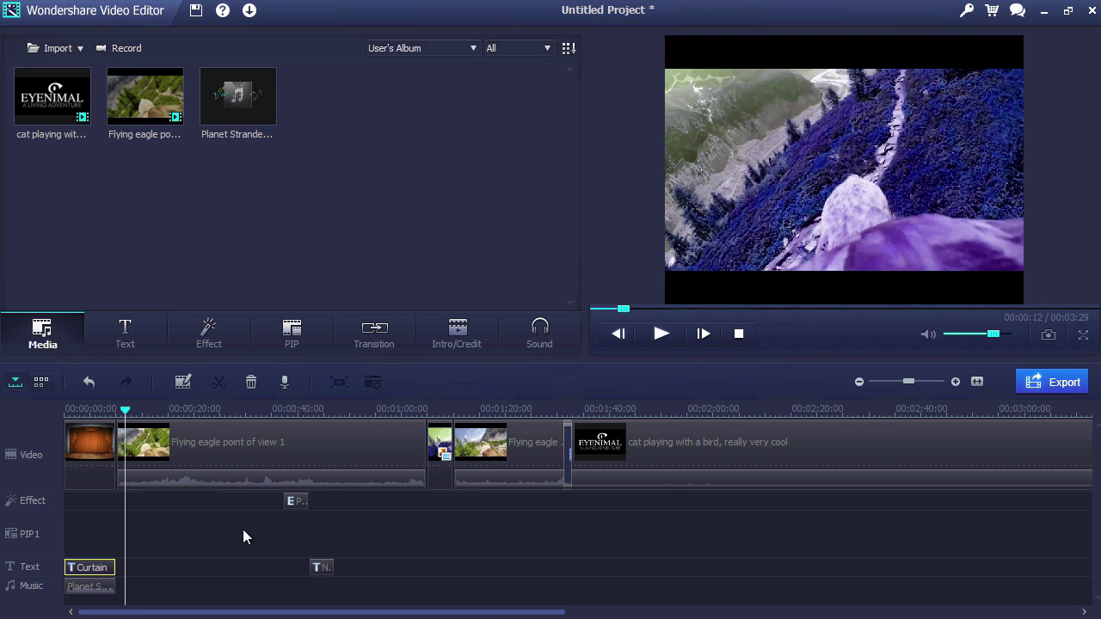
{"action": "left_click", "coordinate": [540, 344]}
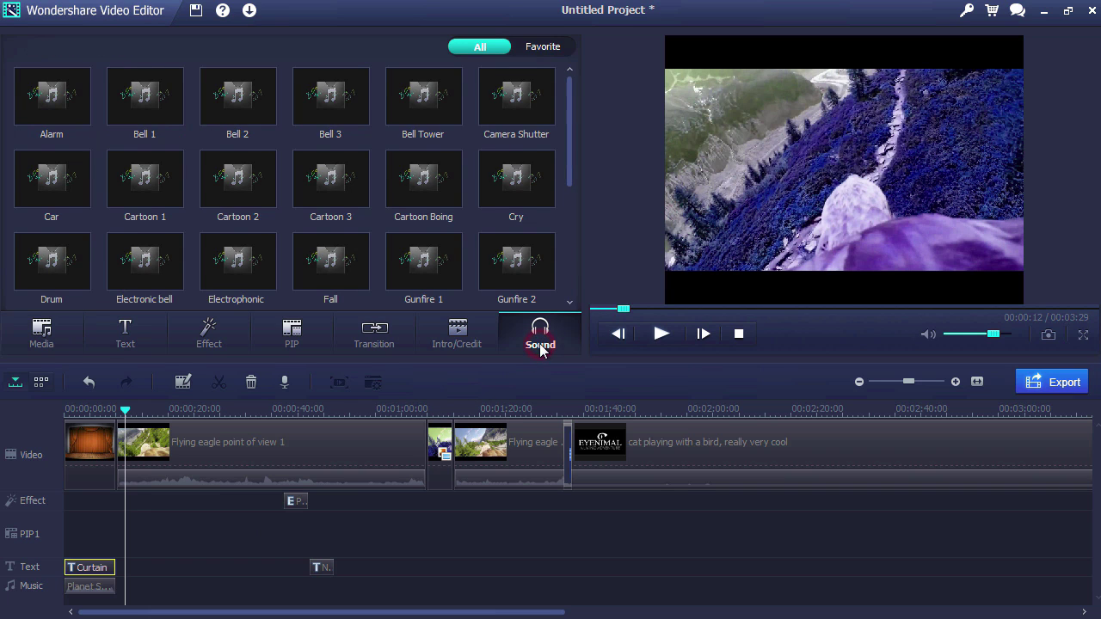
Add the Bell Tower and Cartoon Boing sound effects to the Sound track and preview them.
{"action": "mouse_move", "coordinate": [420, 93]}
{"action": "left_mouse_down"}
{"action": "mouse_move", "coordinate": [164, 569]}
{"action": "mouse_move", "coordinate": [213, 574]}
{"action": "left_mouse_up"}
{"action": "left_click", "coordinate": [421, 181]}
{"action": "key", "text": "space"}
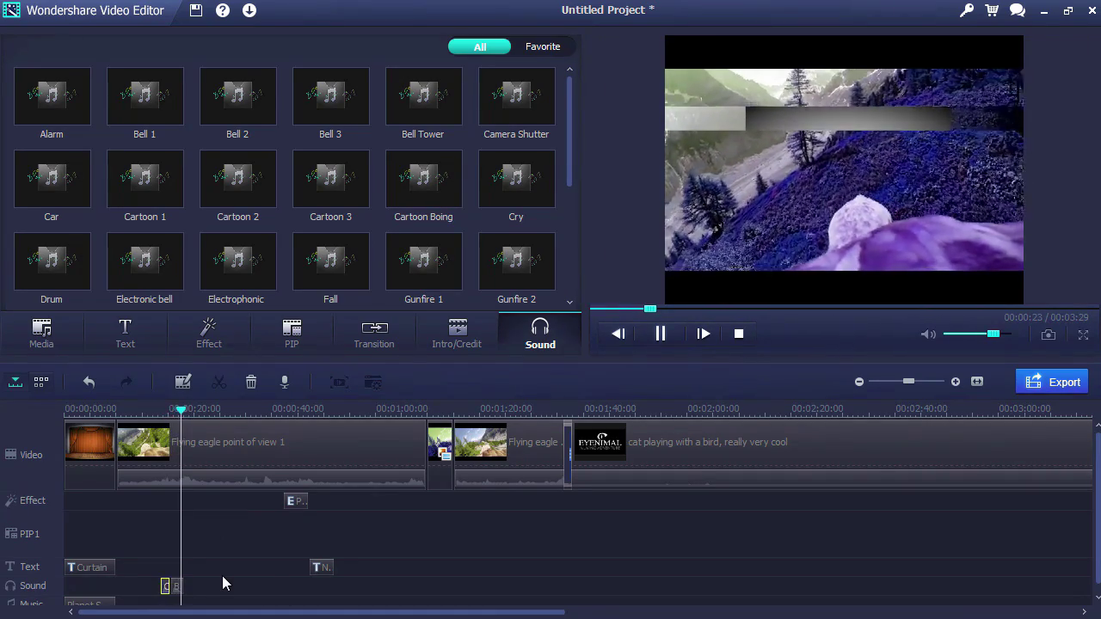
{"action": "key", "text": "space"}
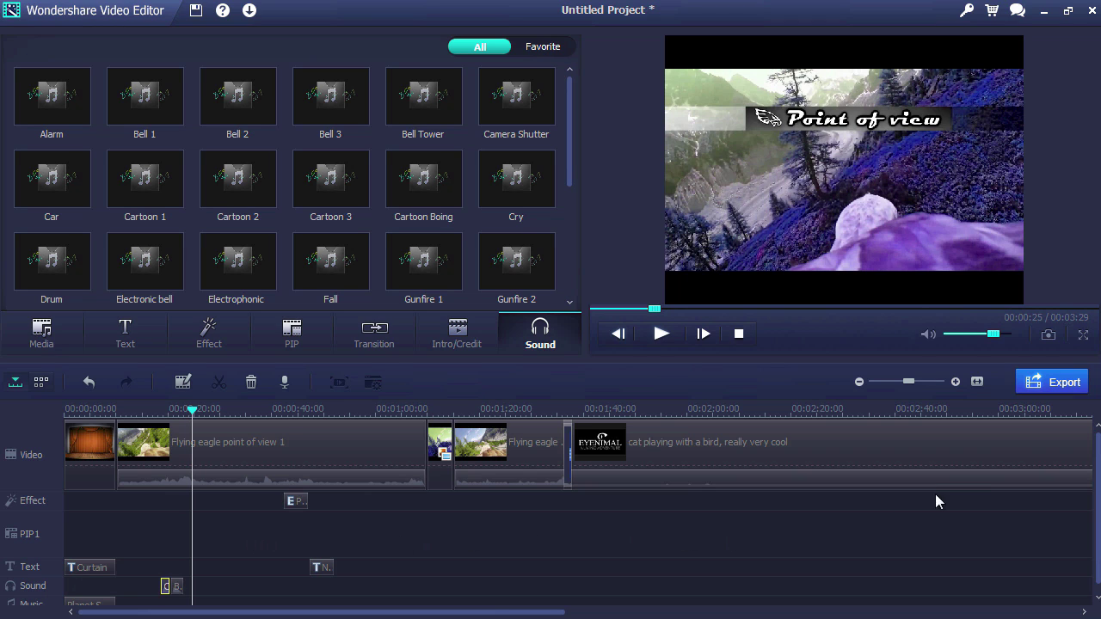
{"action": "left_click", "coordinate": [1064, 383]}
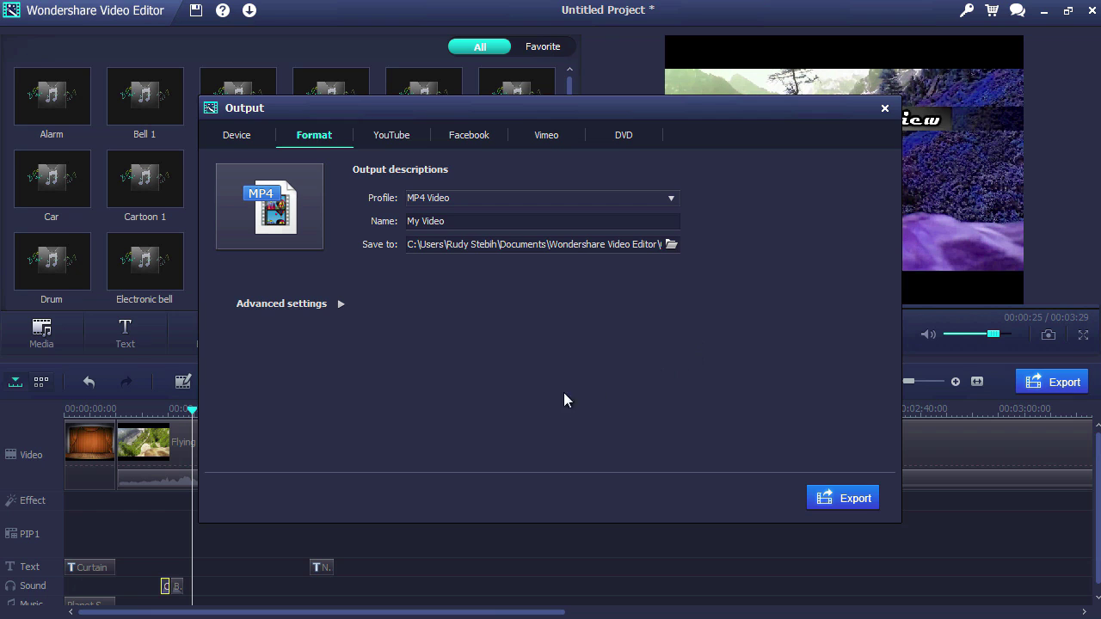
Browse the Device and Format export options, temporarily choosing WMV as the format.
{"action": "left_click", "coordinate": [258, 139]}
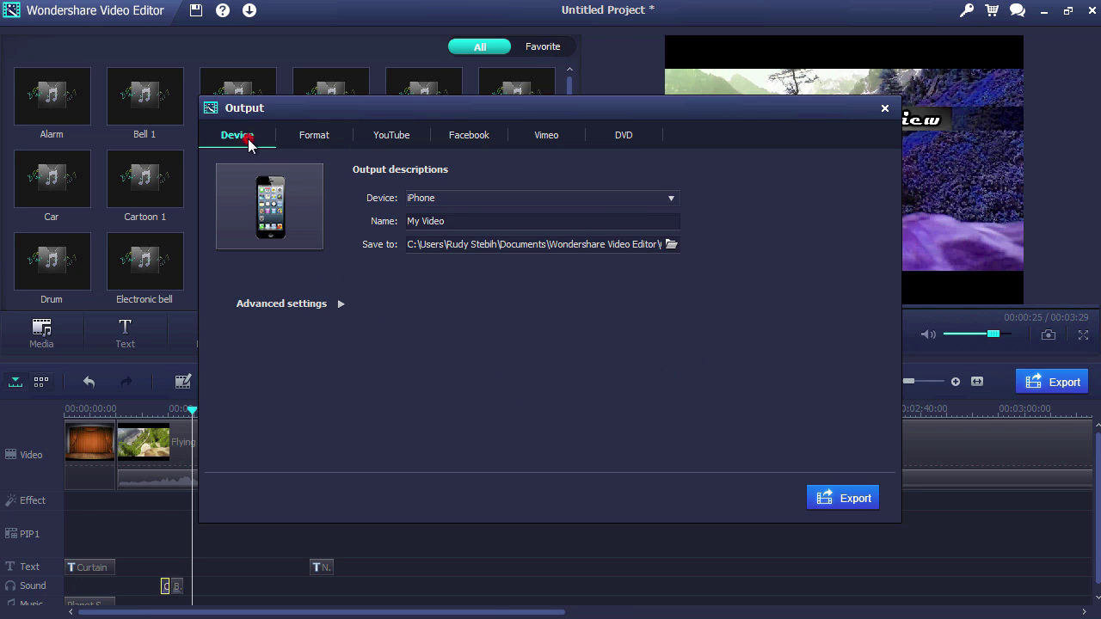
{"action": "left_click", "coordinate": [467, 197]}
{"action": "mouse_move", "coordinate": [751, 258]}
{"action": "left_mouse_down"}
{"action": "mouse_move", "coordinate": [751, 344]}
{"action": "mouse_move", "coordinate": [754, 253]}
{"action": "left_mouse_up"}
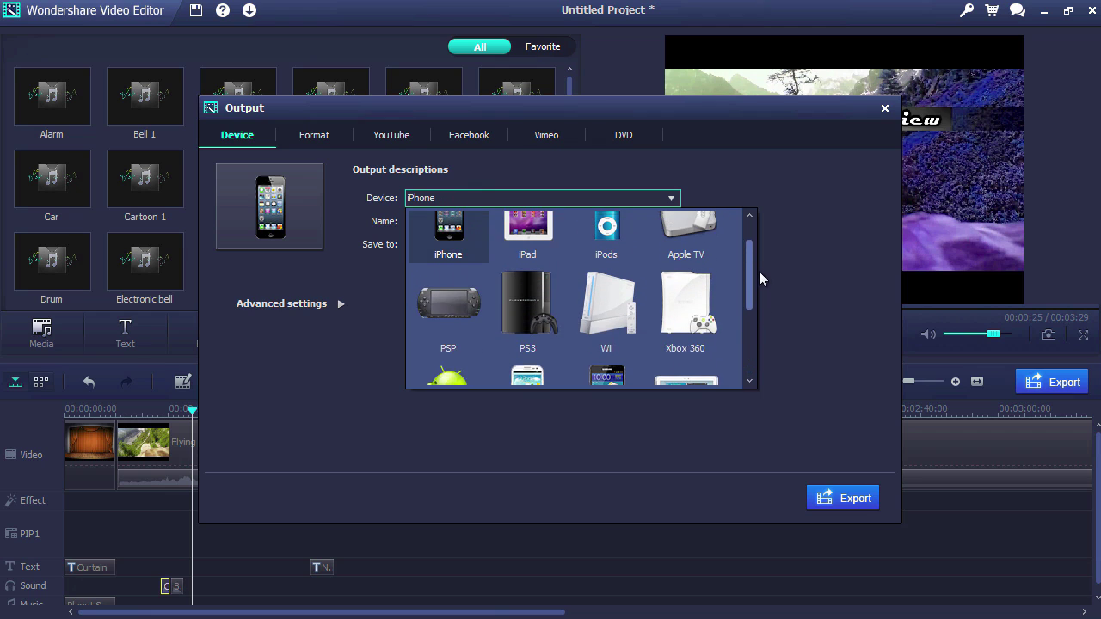
{"action": "left_click", "coordinate": [831, 275]}
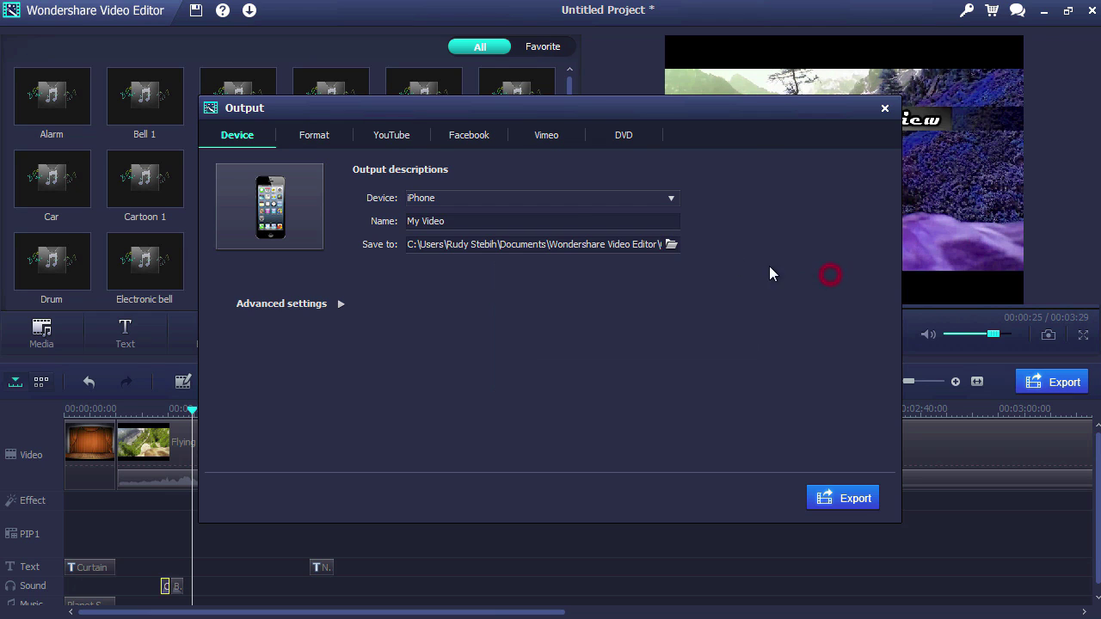
{"action": "left_click", "coordinate": [314, 136]}
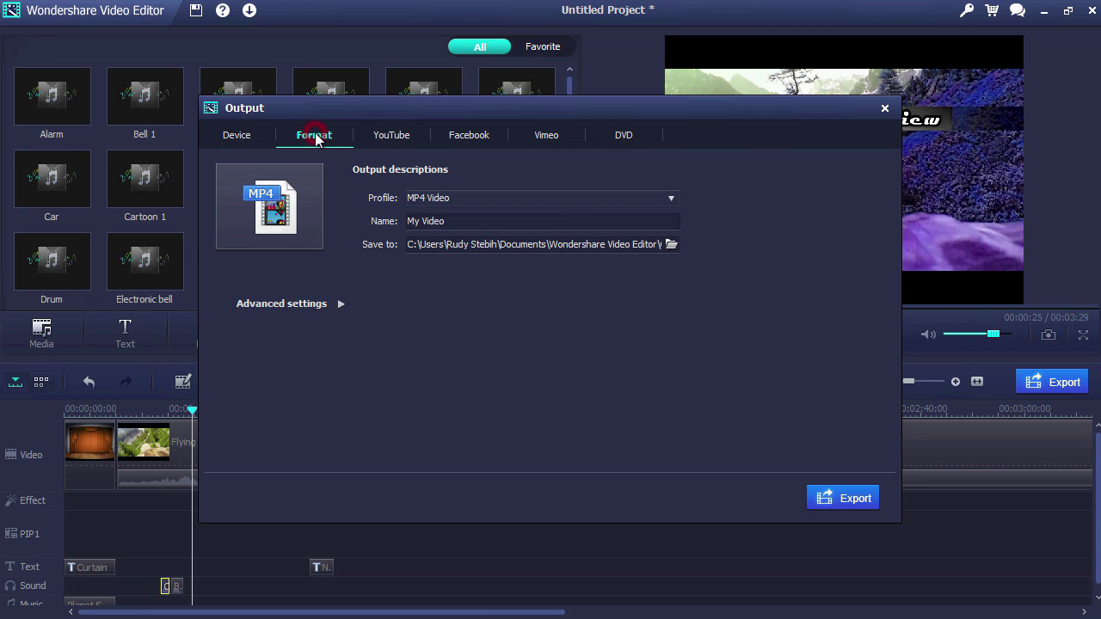
{"action": "left_click", "coordinate": [456, 198]}
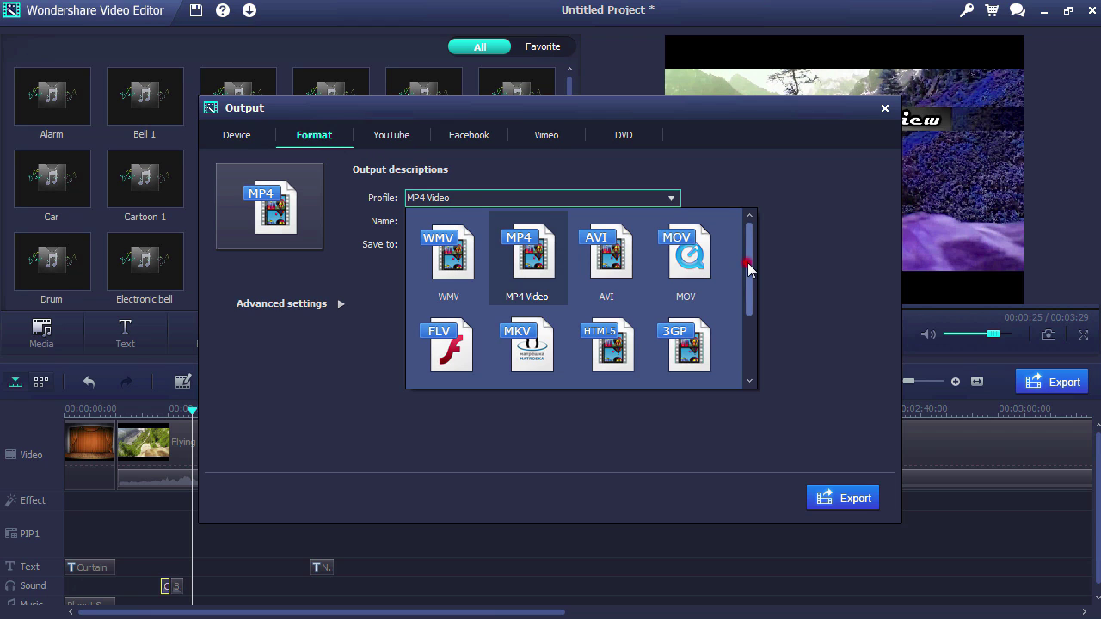
{"action": "mouse_move", "coordinate": [746, 263]}
{"action": "left_mouse_down"}
{"action": "mouse_move", "coordinate": [744, 293]}
{"action": "mouse_move", "coordinate": [746, 257]}
{"action": "left_mouse_up"}
{"action": "left_click", "coordinate": [439, 267]}
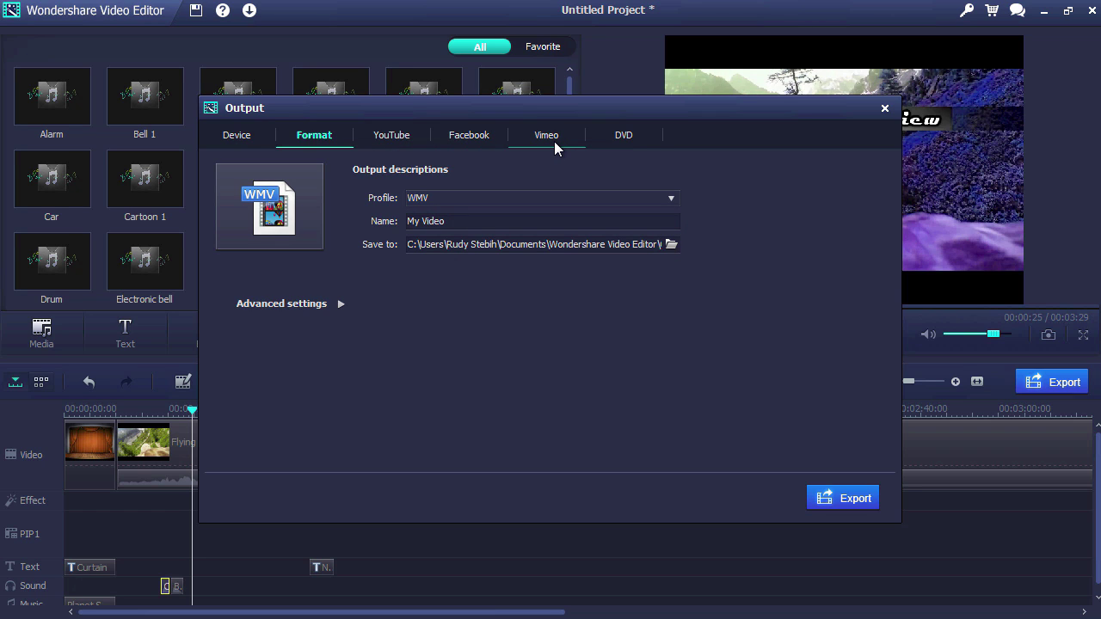
After viewing the DVD options, set the Format profile to MP4 Video and start exporting.
{"action": "left_click", "coordinate": [627, 138]}
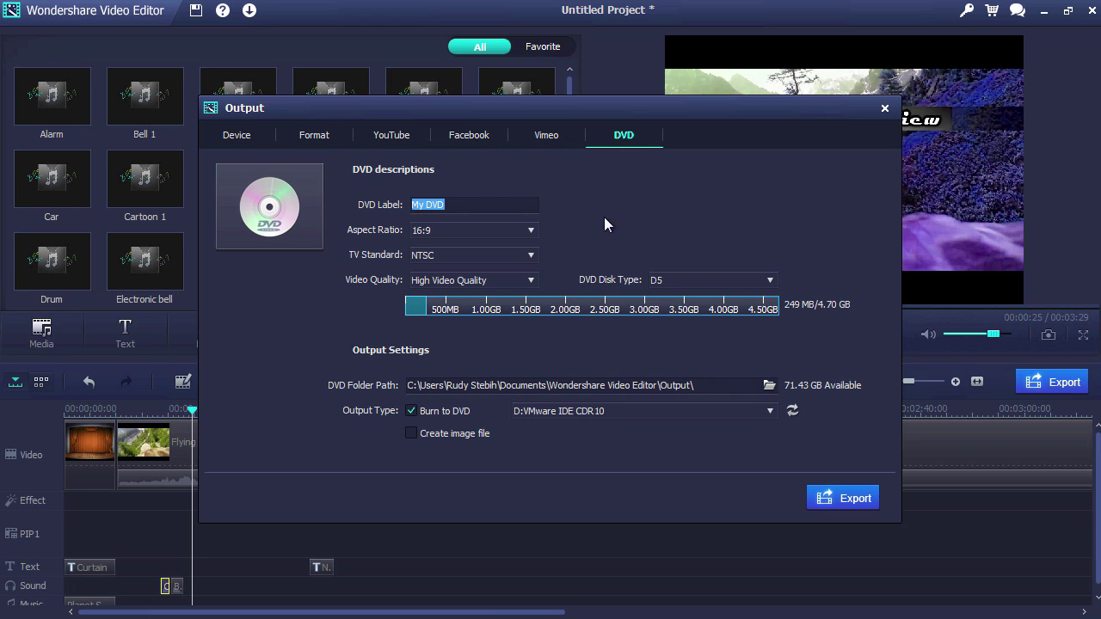
{"action": "left_click", "coordinate": [315, 138]}
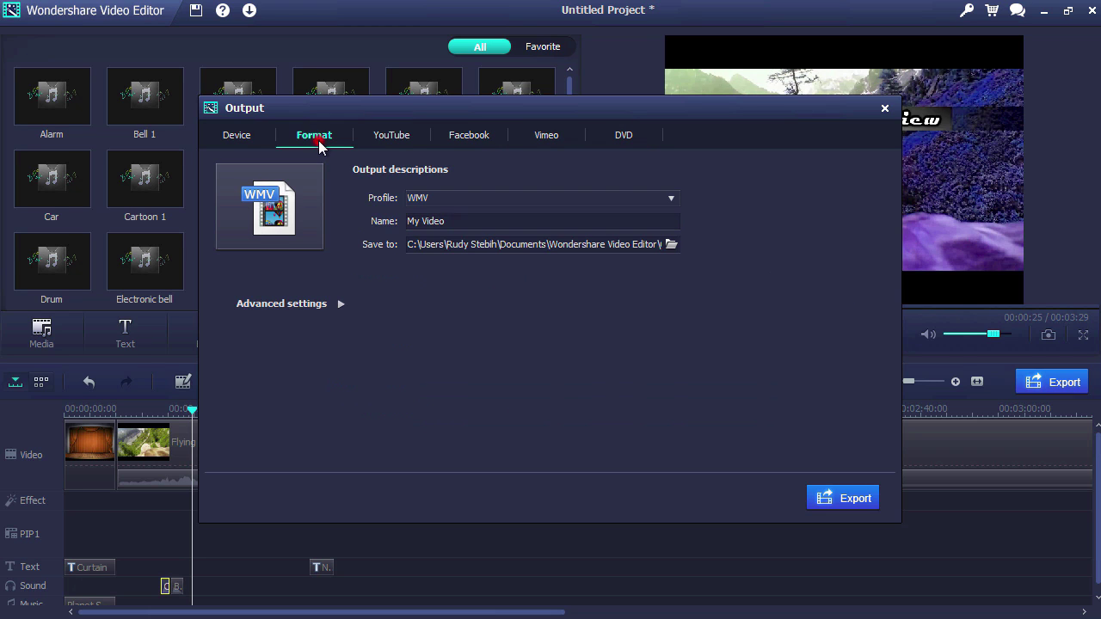
{"action": "left_click", "coordinate": [488, 204]}
{"action": "left_click", "coordinate": [530, 265]}
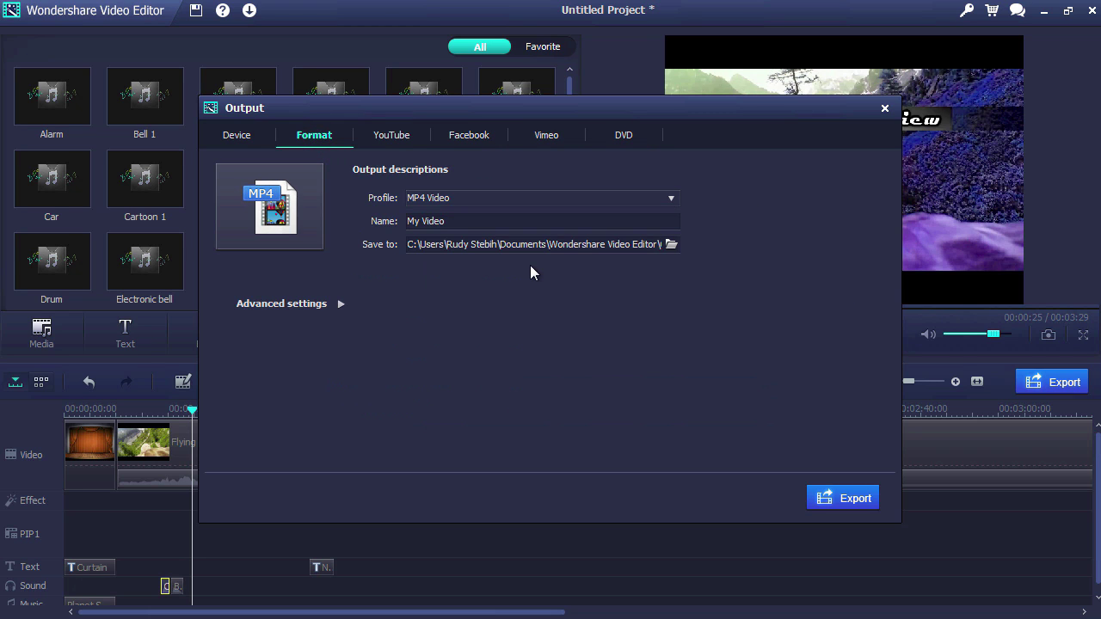
{"action": "left_click", "coordinate": [840, 505]}
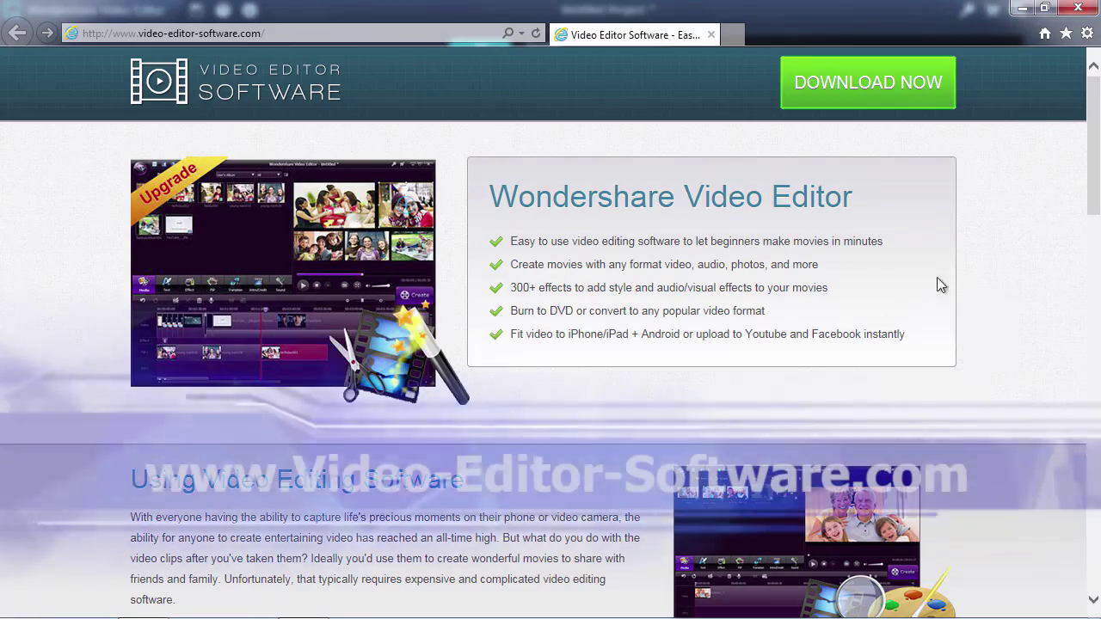
Scroll the Video Editor Software site down to the 'Get Wondershare Video Editor Today' section.
{"action": "left_click_drag", "start_coordinate": [1092, 187], "coordinate": [1095, 573]}
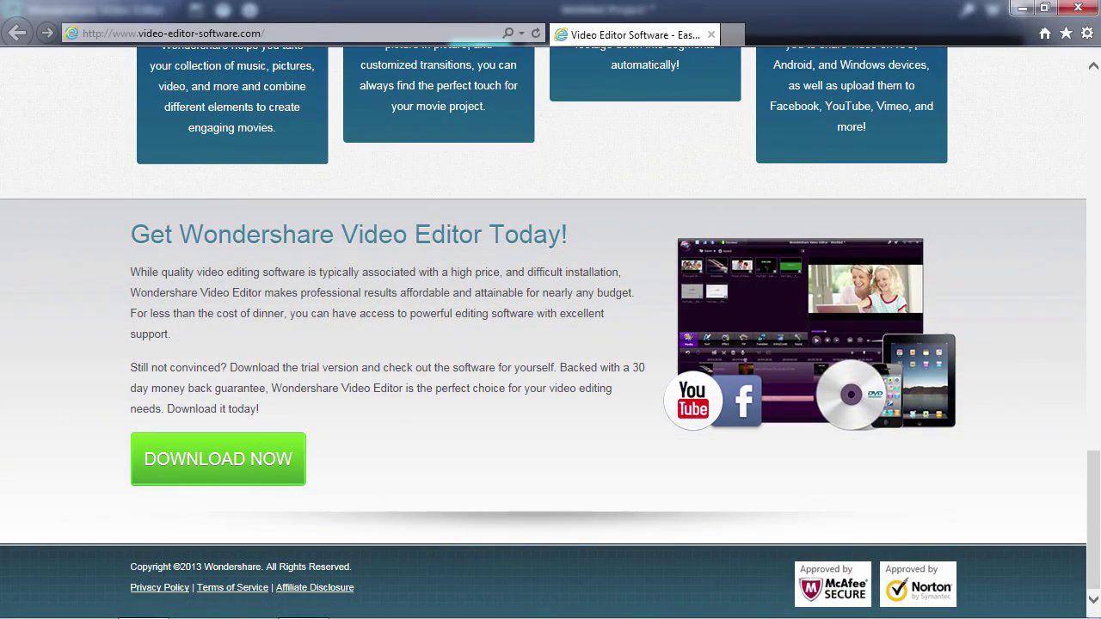